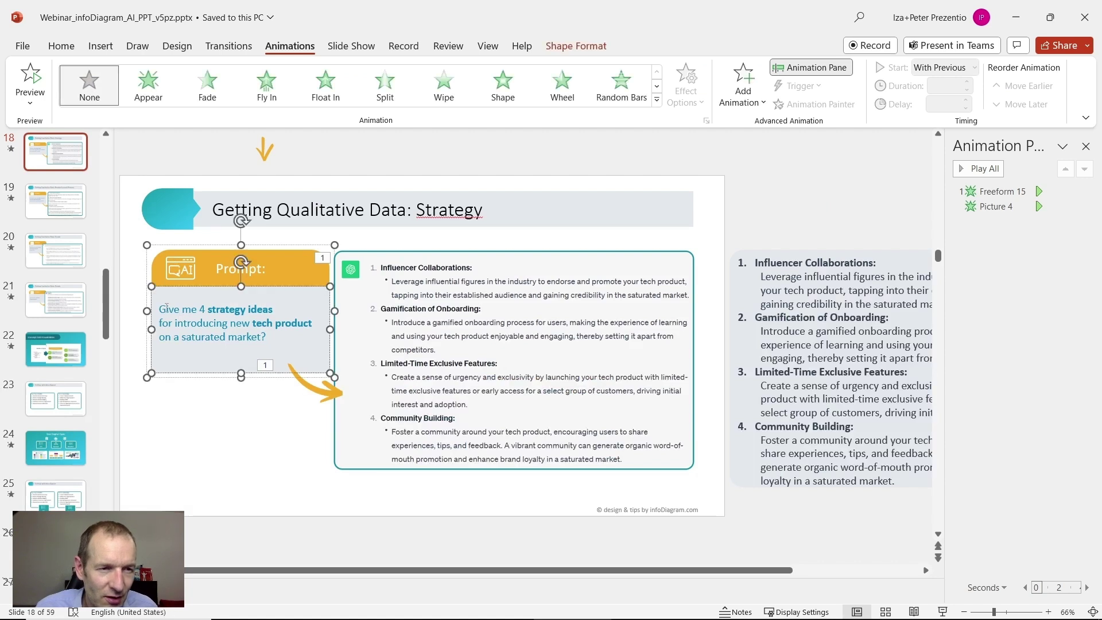
Step: Select the strategy prompt question on slide 18, 'Getting Qualitative Data: Strategy'
drag(166, 307, 282, 365)
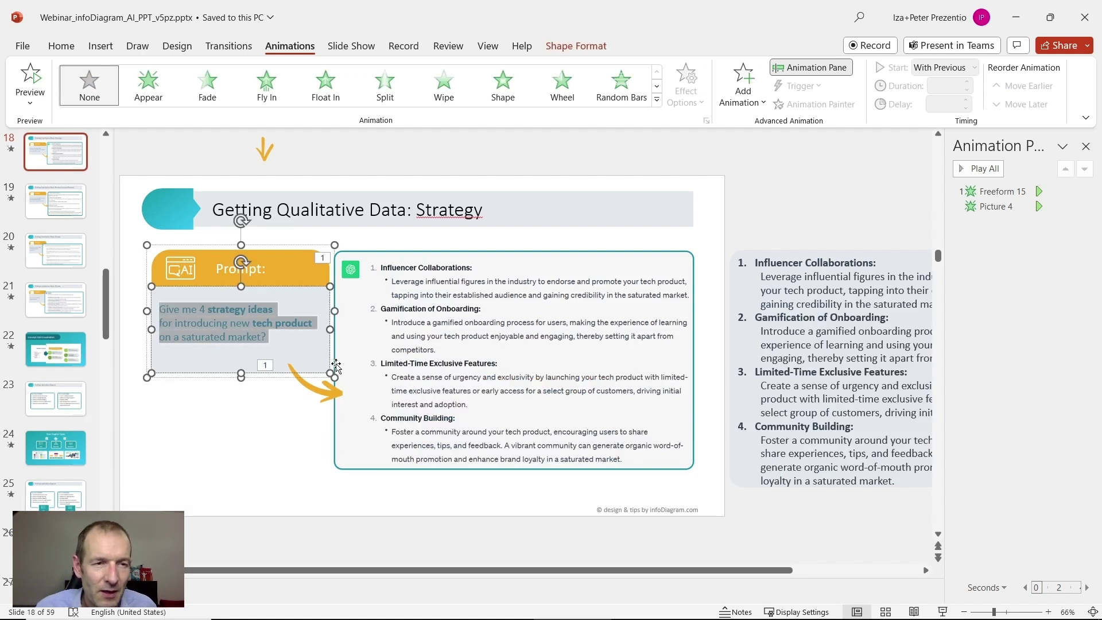
Step: Paste the strategy prompt into a new ChatGPT chat, remove stray symbols and send it
mouse_move(451, 617)
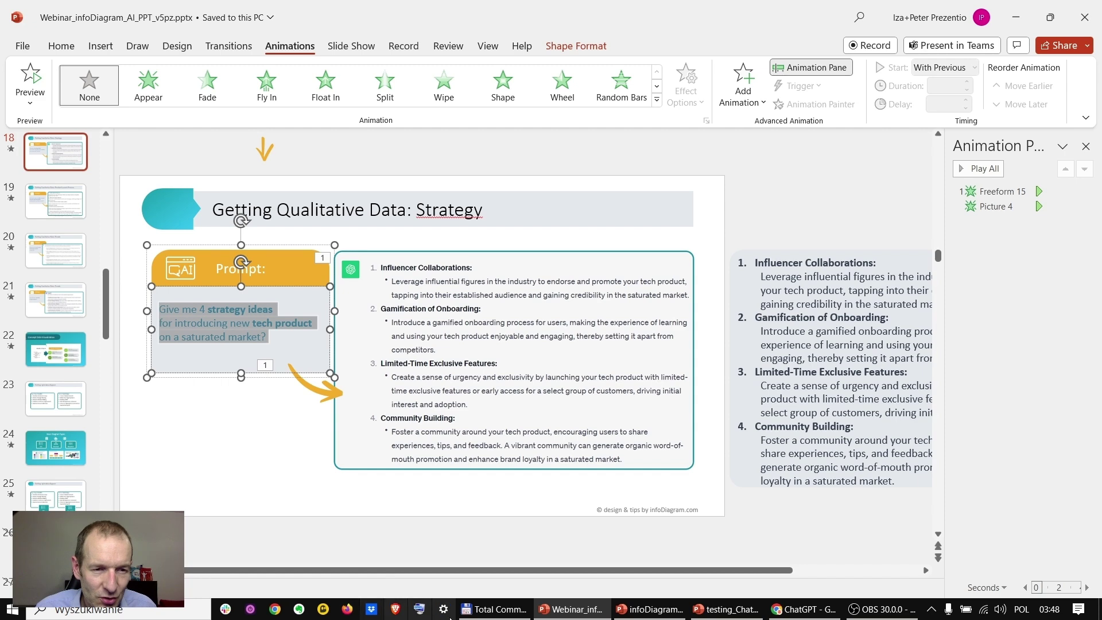
click(802, 610)
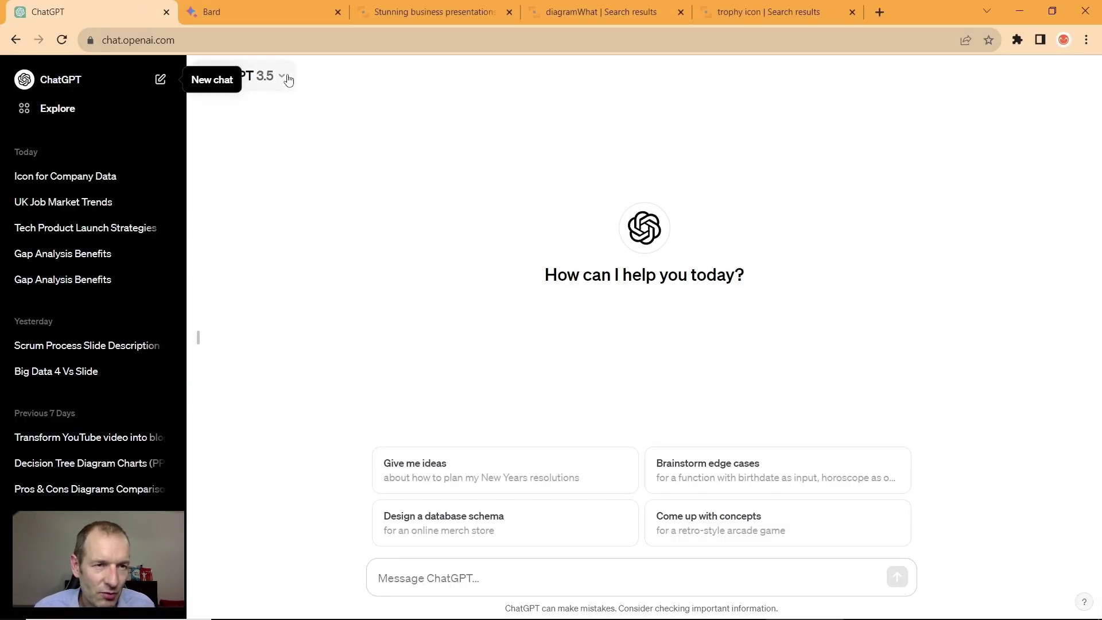
click(415, 576)
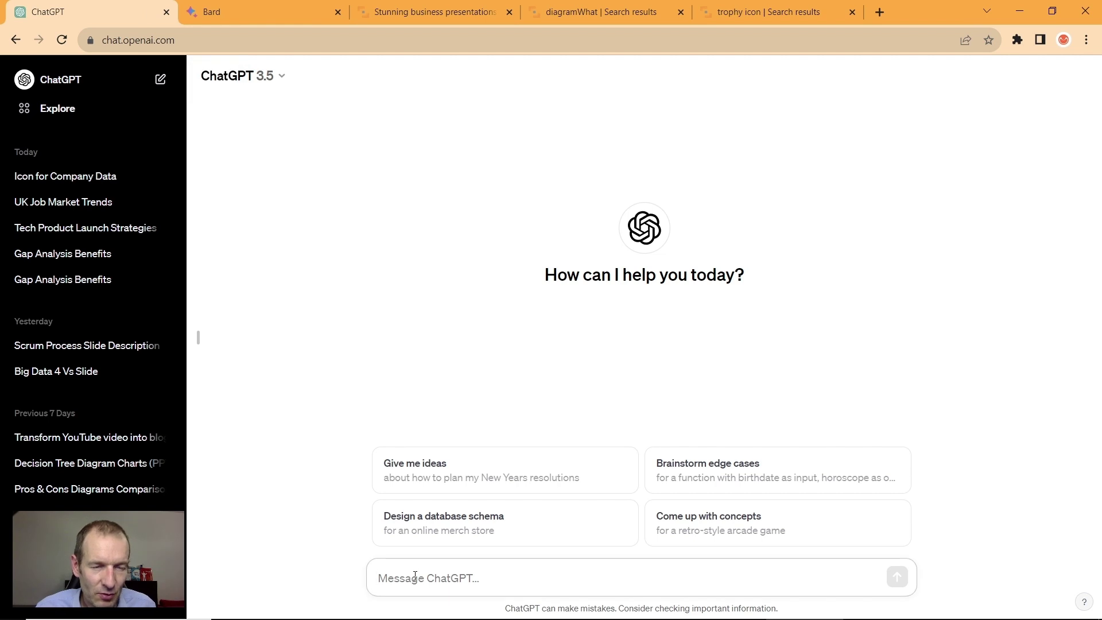
text(Give me 4 strategy ideas ☒for introducing new tech product ☒on a saturated market?)
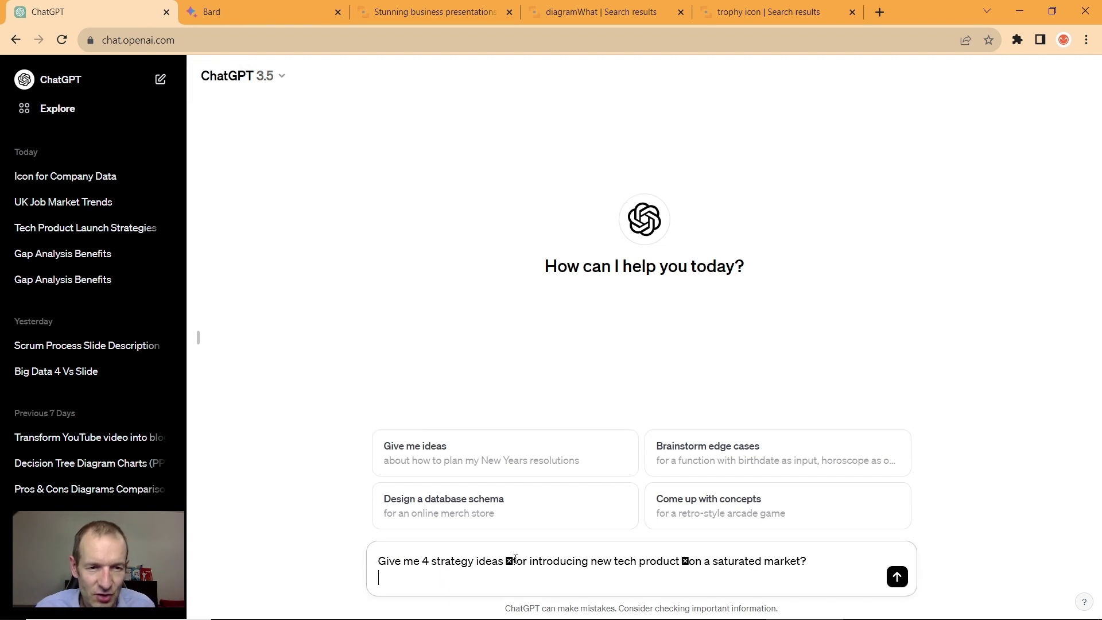
key(BackSpace)
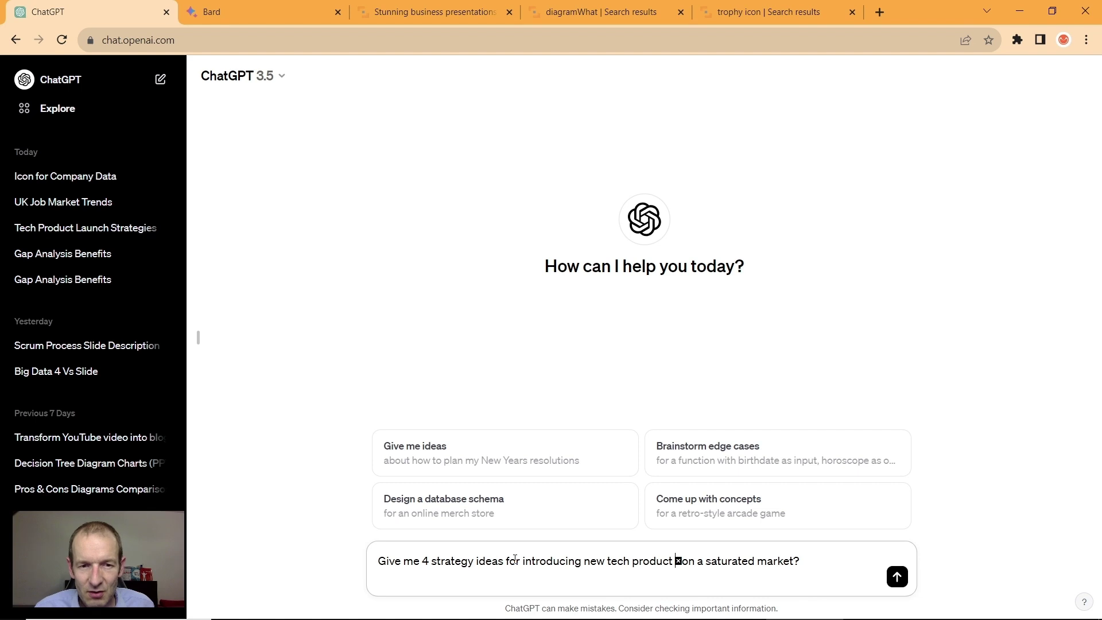
key(Delete)
key(Return)
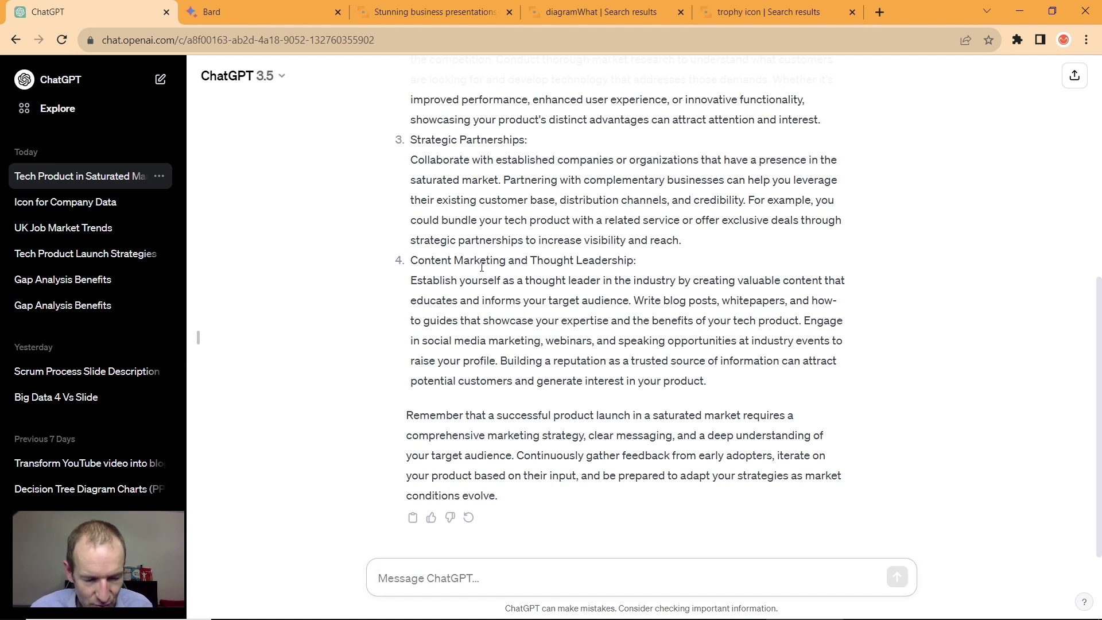
Step: Ask for a briefer answer, select the four strategies, then present the Strategy slide
text(CAn you )
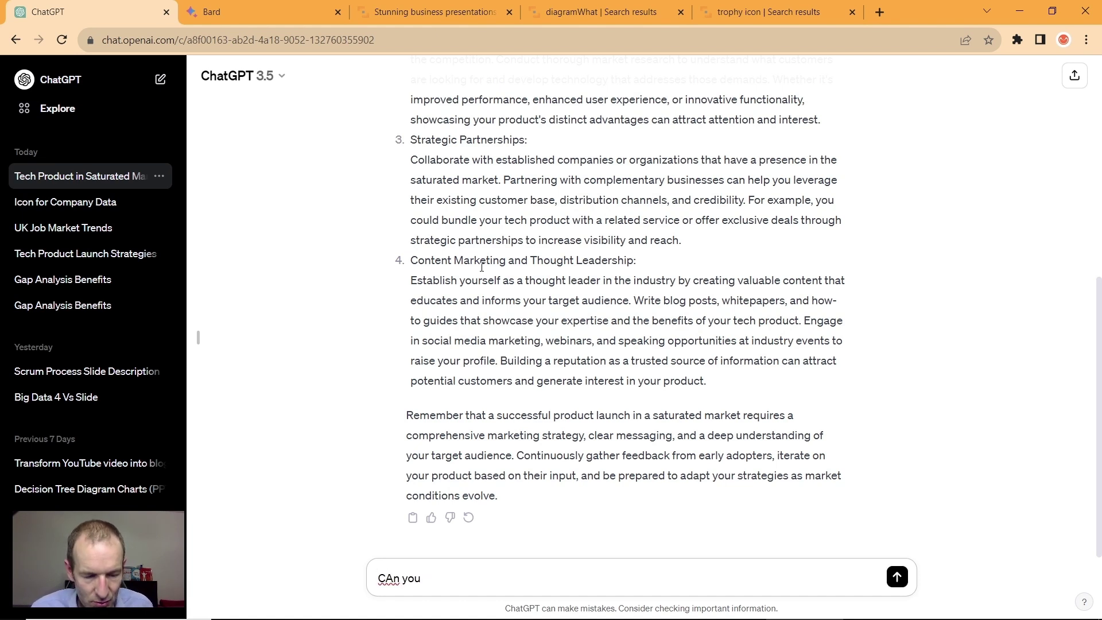
text(write)
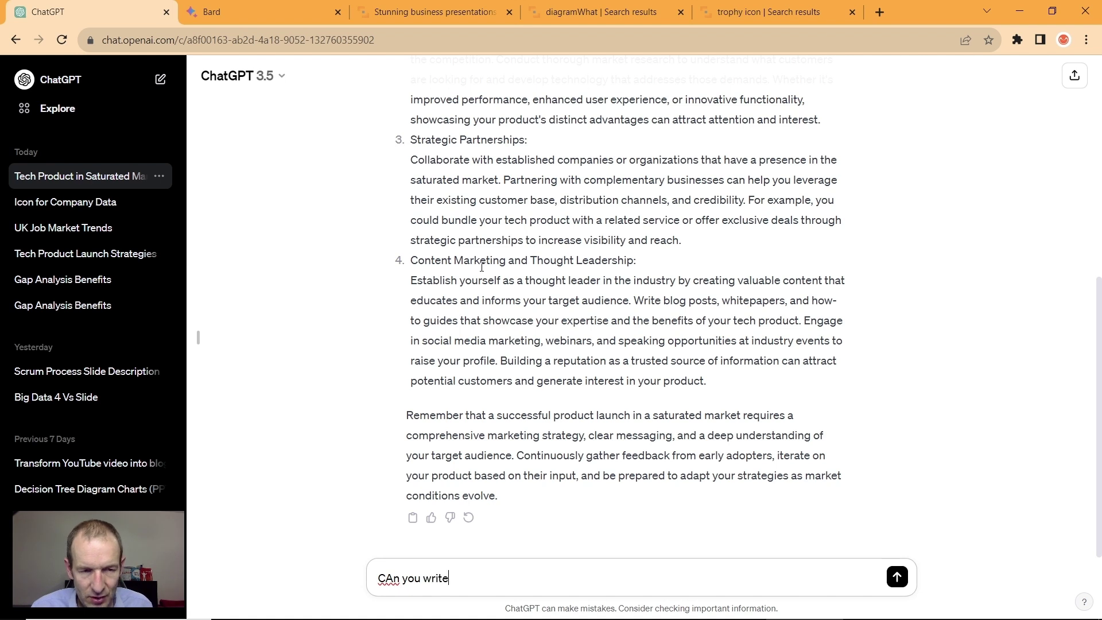
text( it in more b)
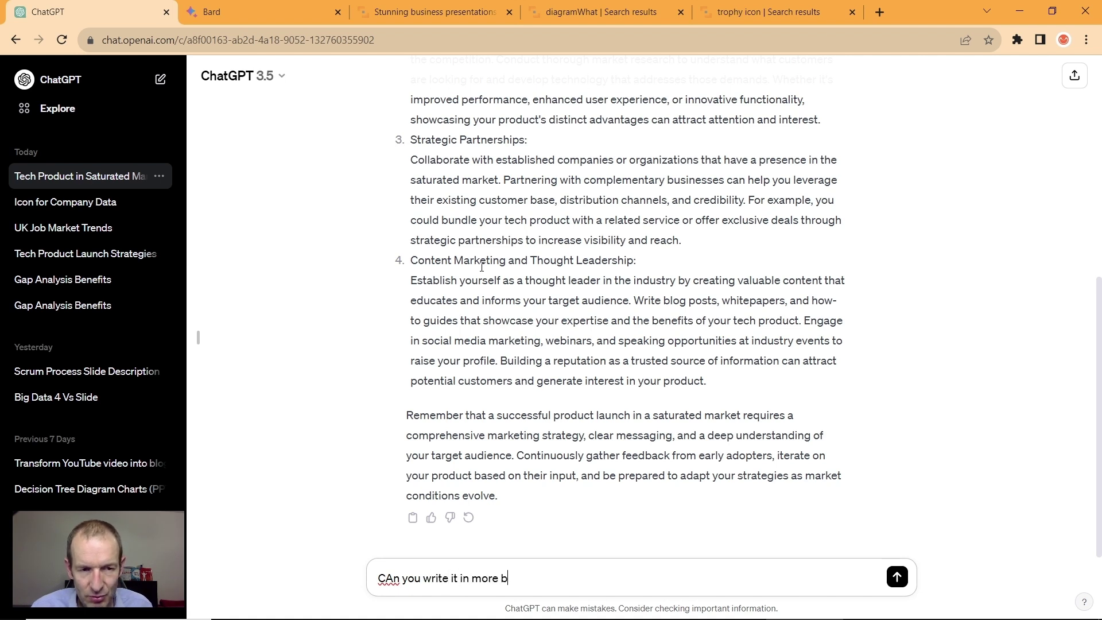
text(rief way?)
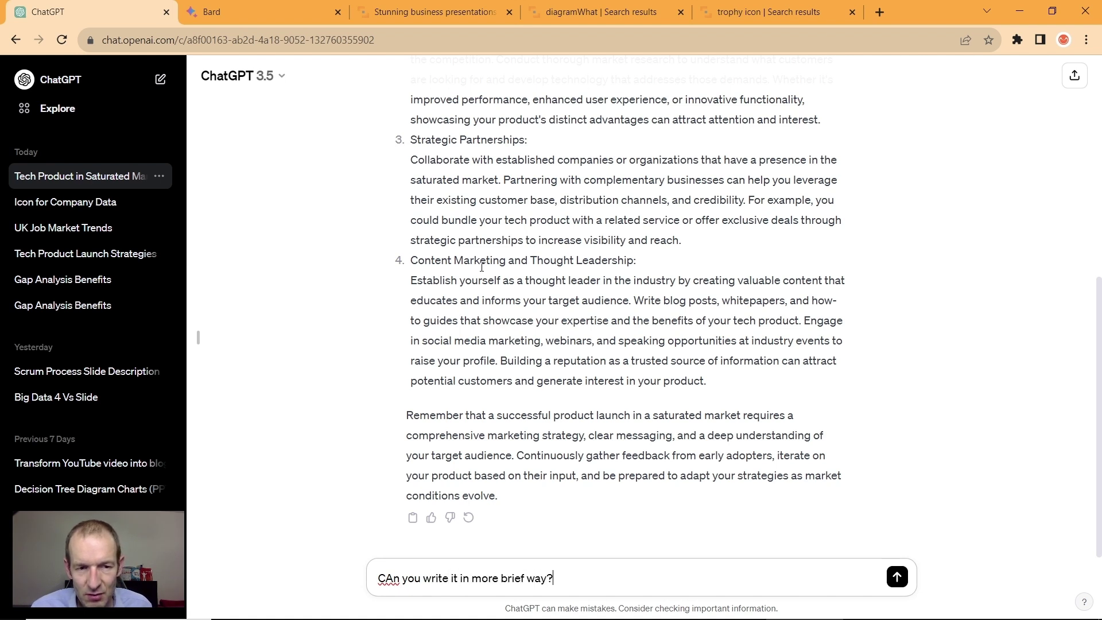
key(Return)
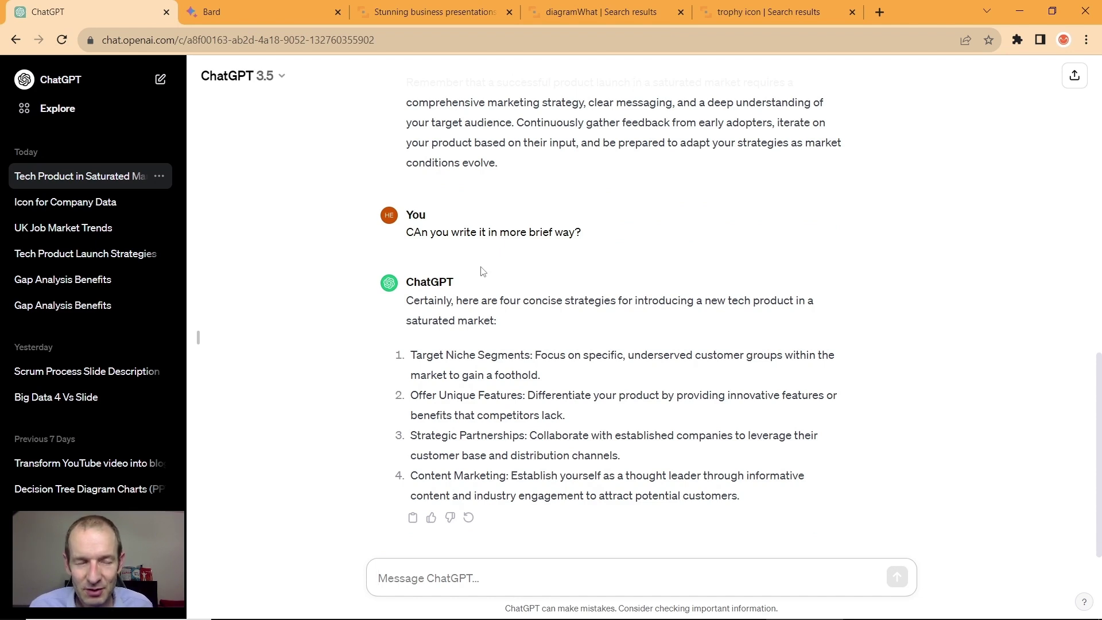
mouse_move(433, 218)
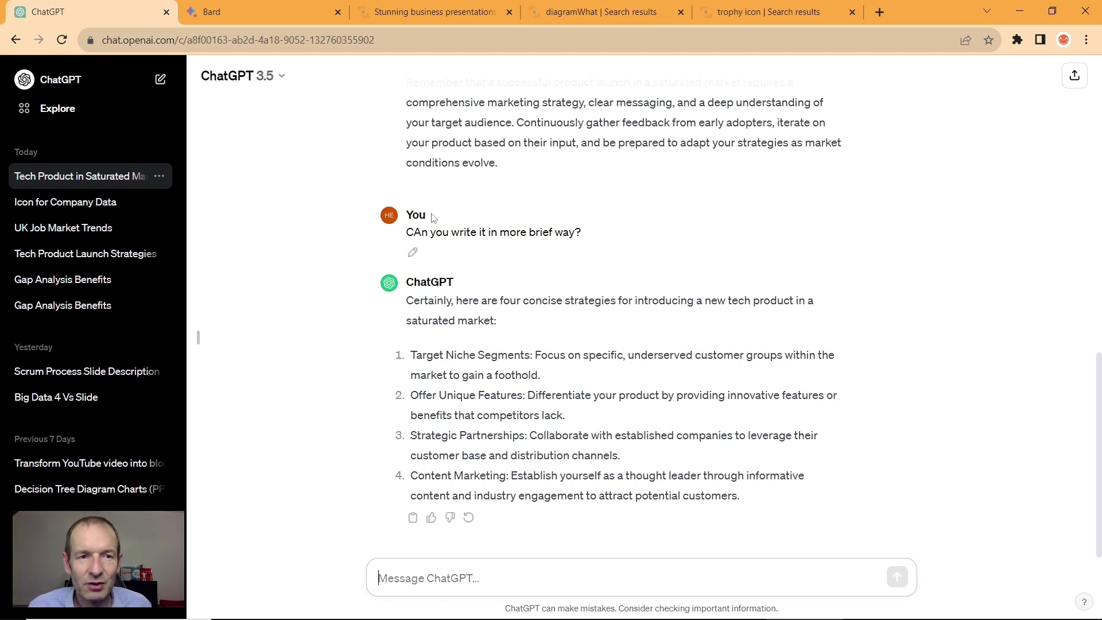
drag(410, 354, 773, 498)
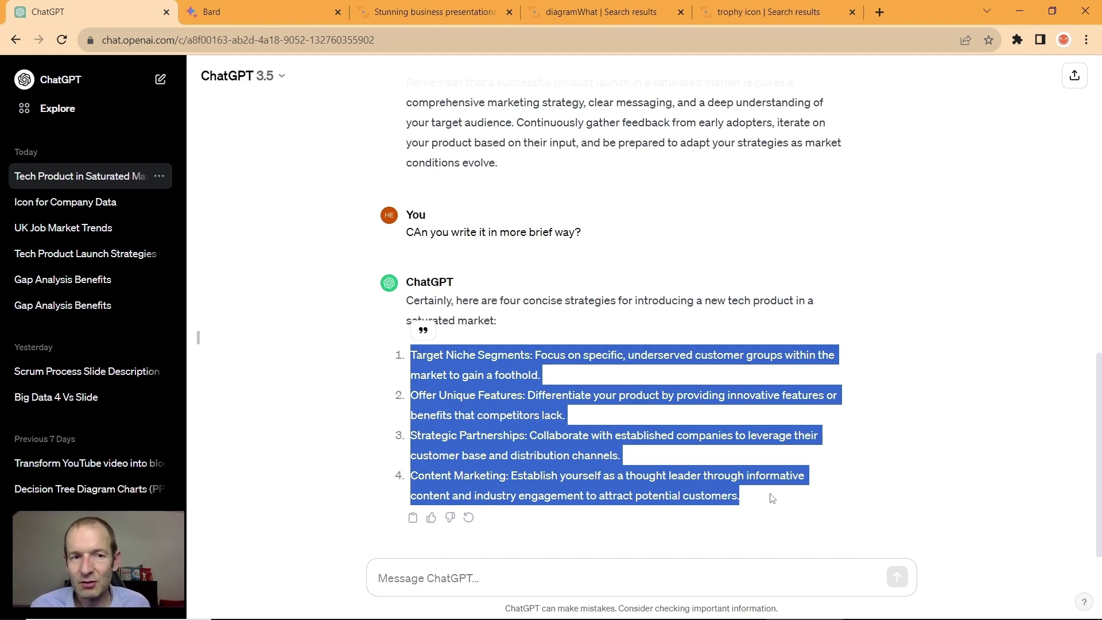
key(alt+Tab)
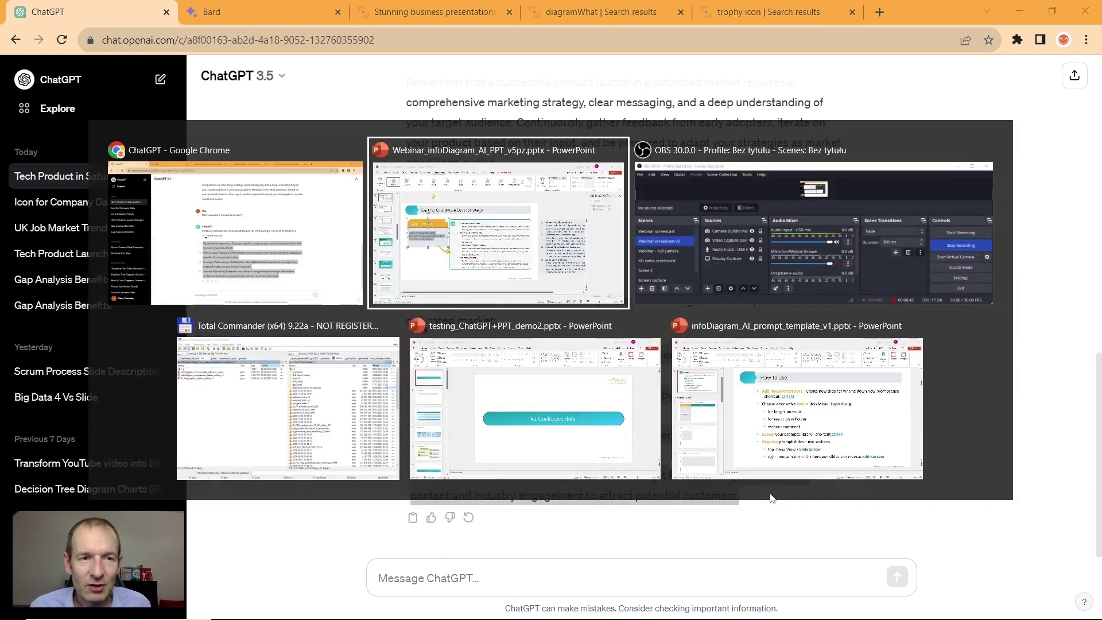
key(shift+F5)
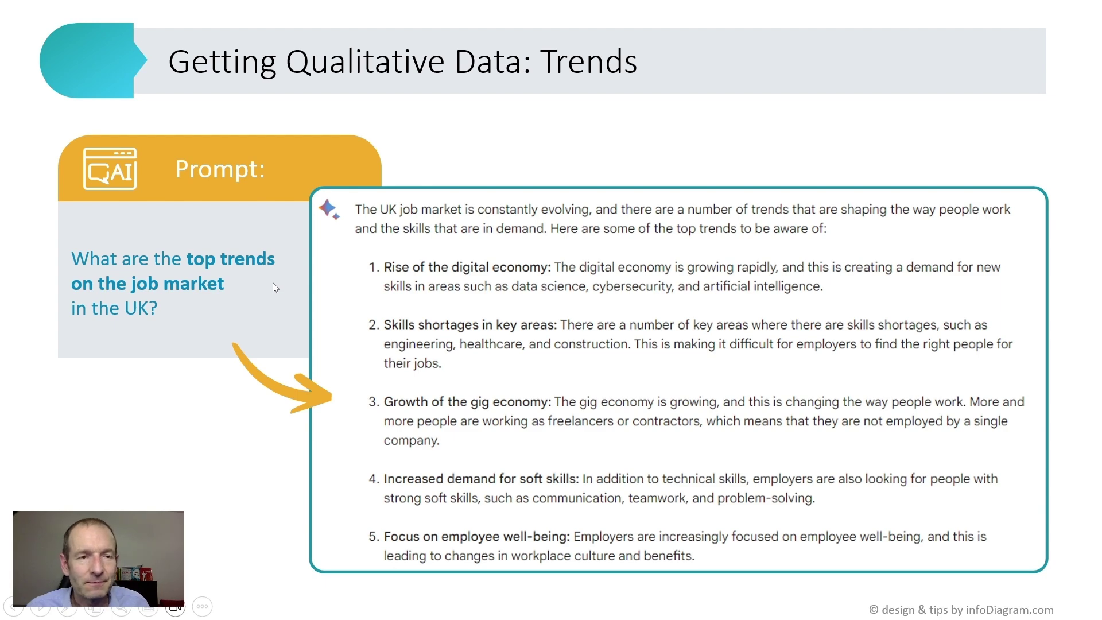
Step: Exit the slide show and grab the UK job-market trends prompt from slide 20
key(Escape)
key(alt+Tab)
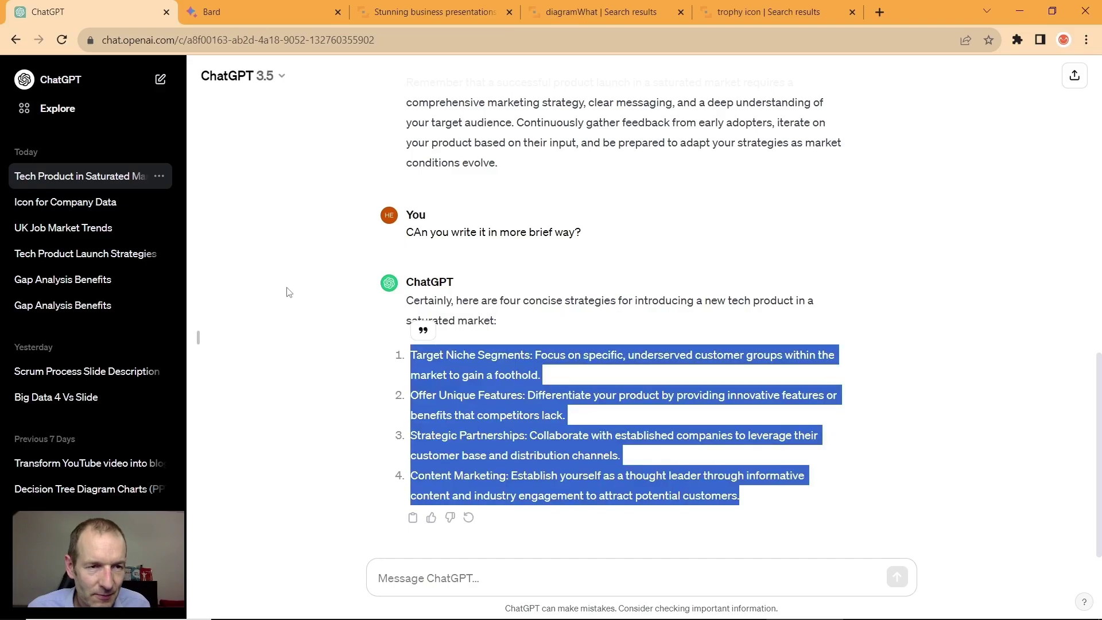
key(alt+Tab)
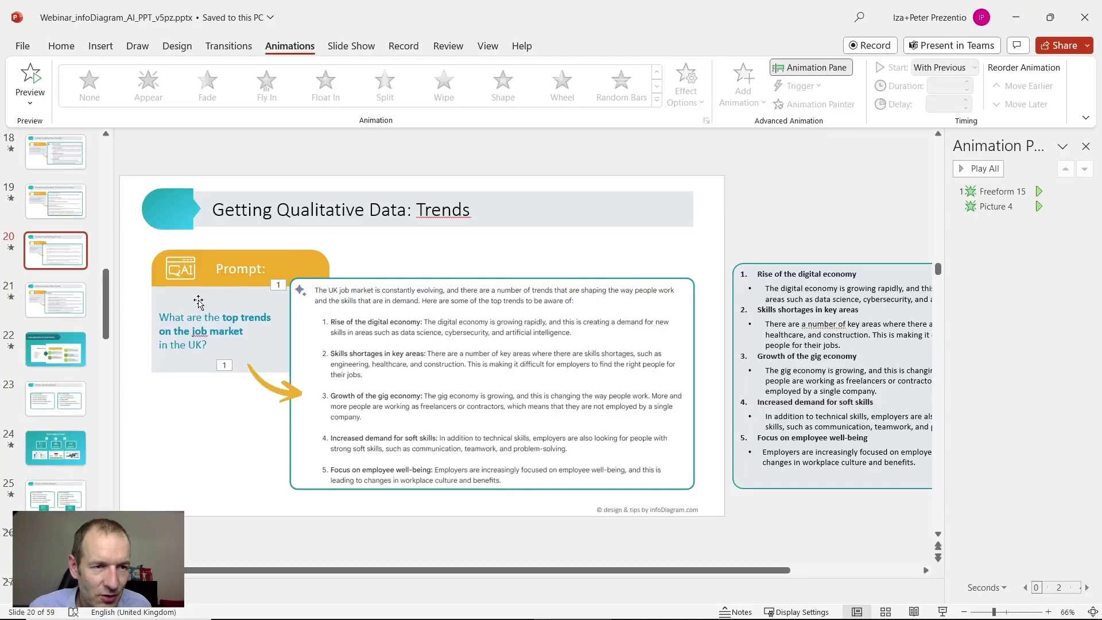
drag(159, 317, 208, 345)
key(ctrl+c)
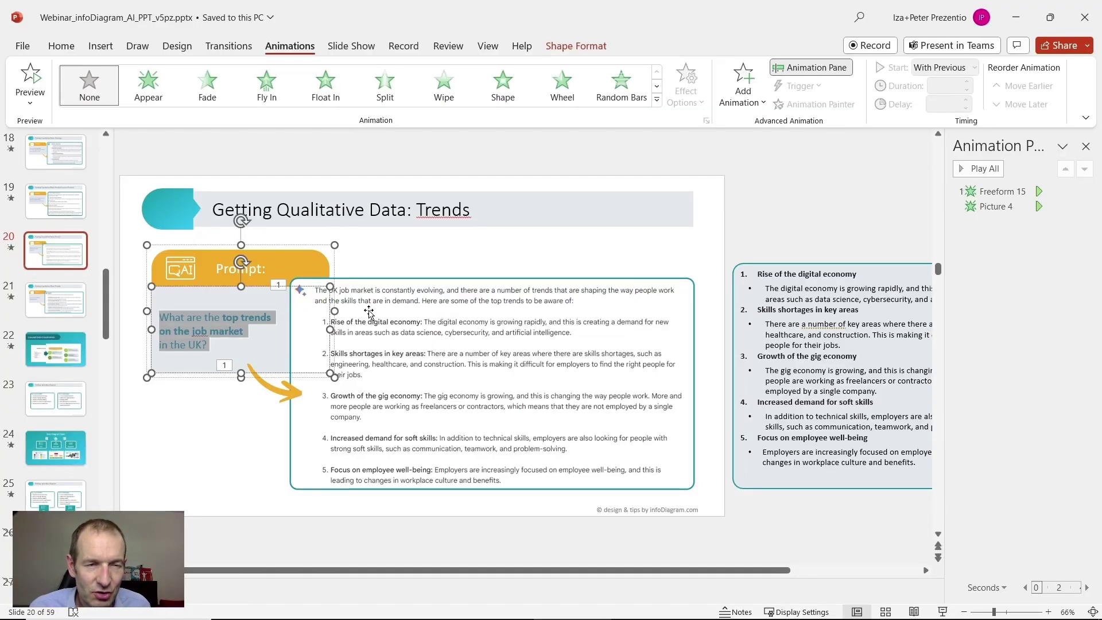
key(alt+Tab)
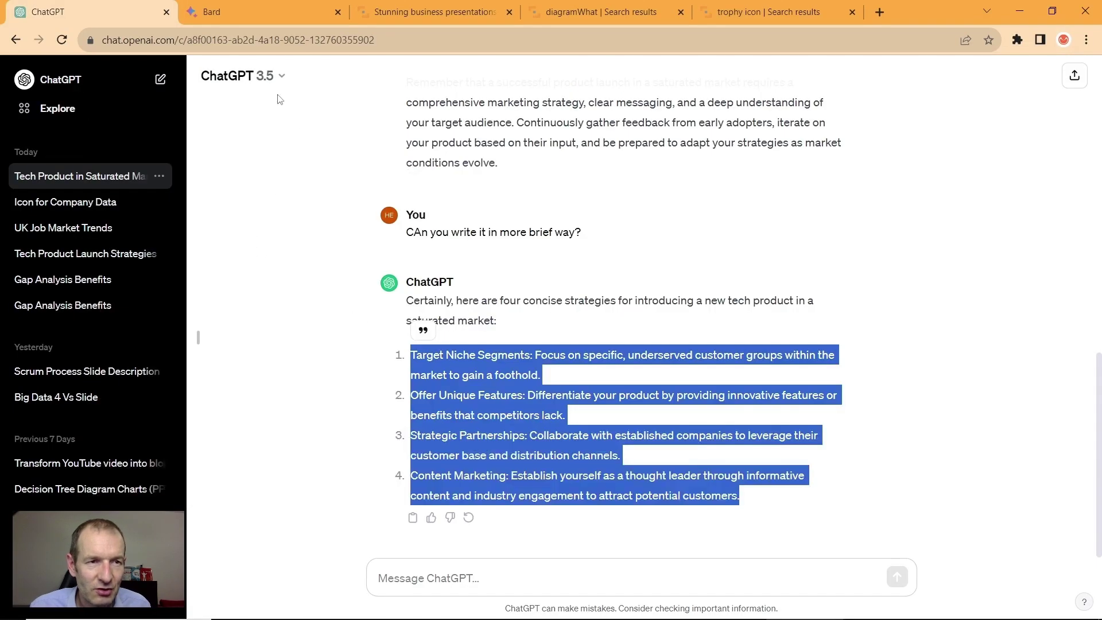
Step: Paste the UK job-market trends question into ChatGPT, remove stray symbols and send it
click(283, 80)
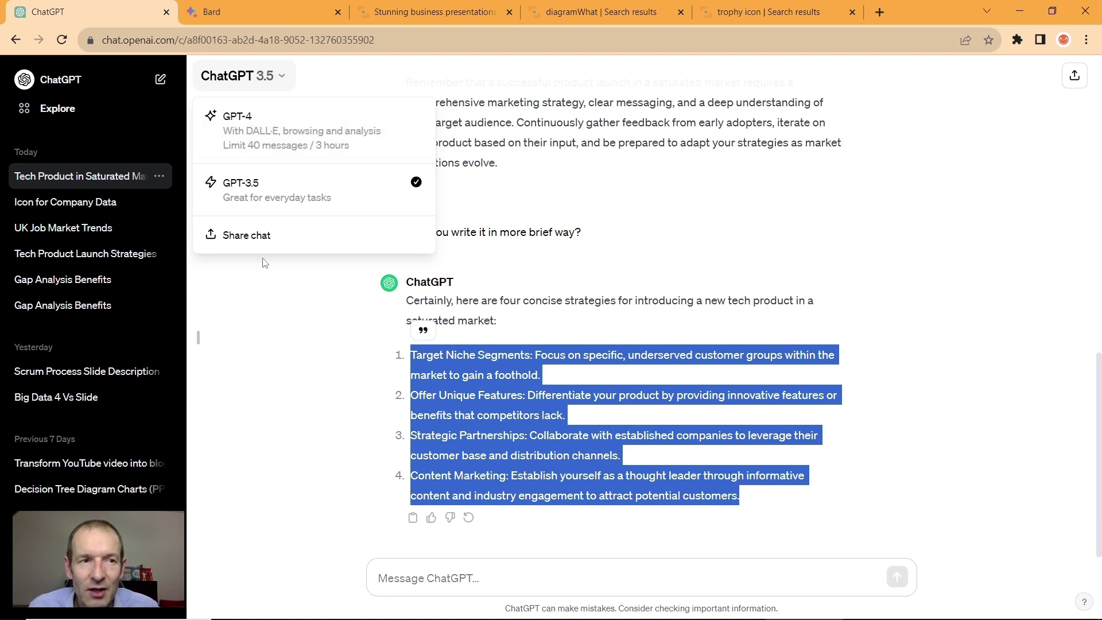
click(255, 329)
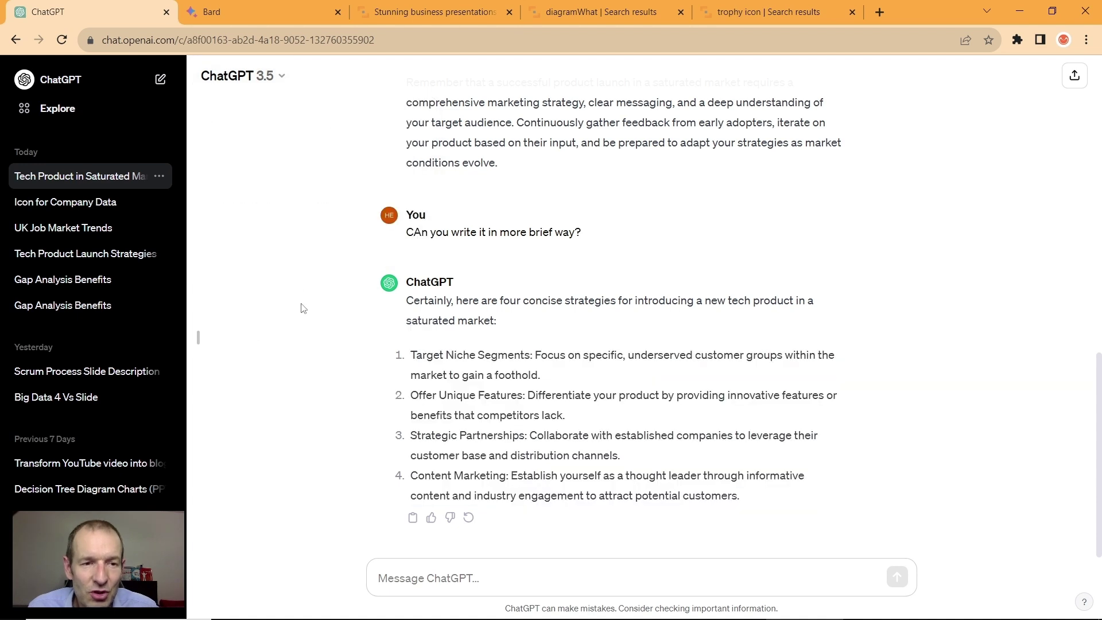
click(408, 576)
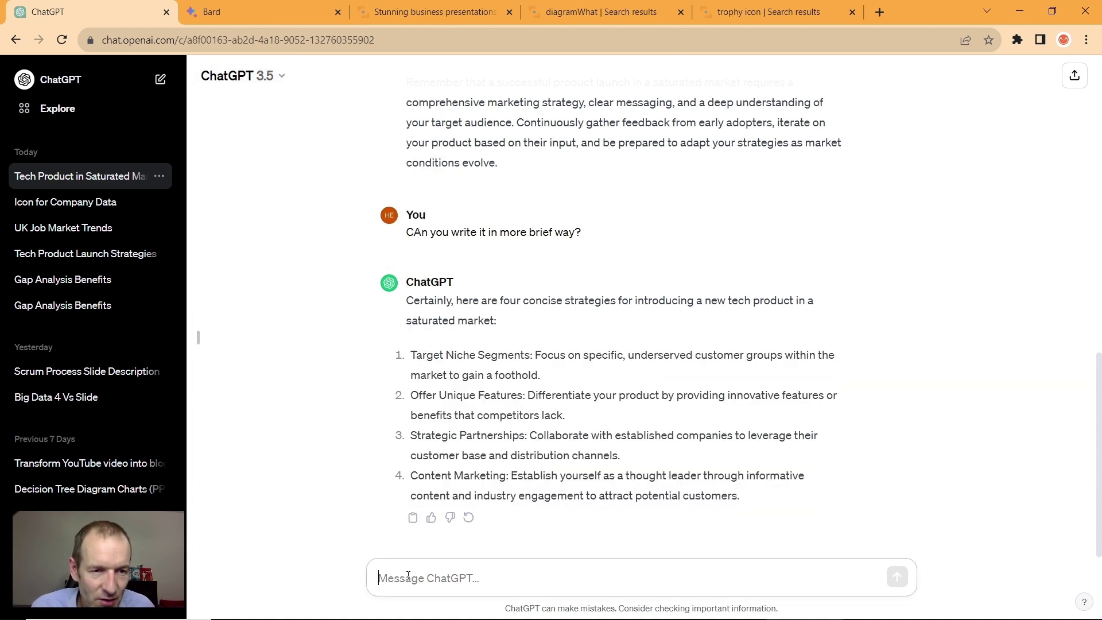
key(ctrl+v)
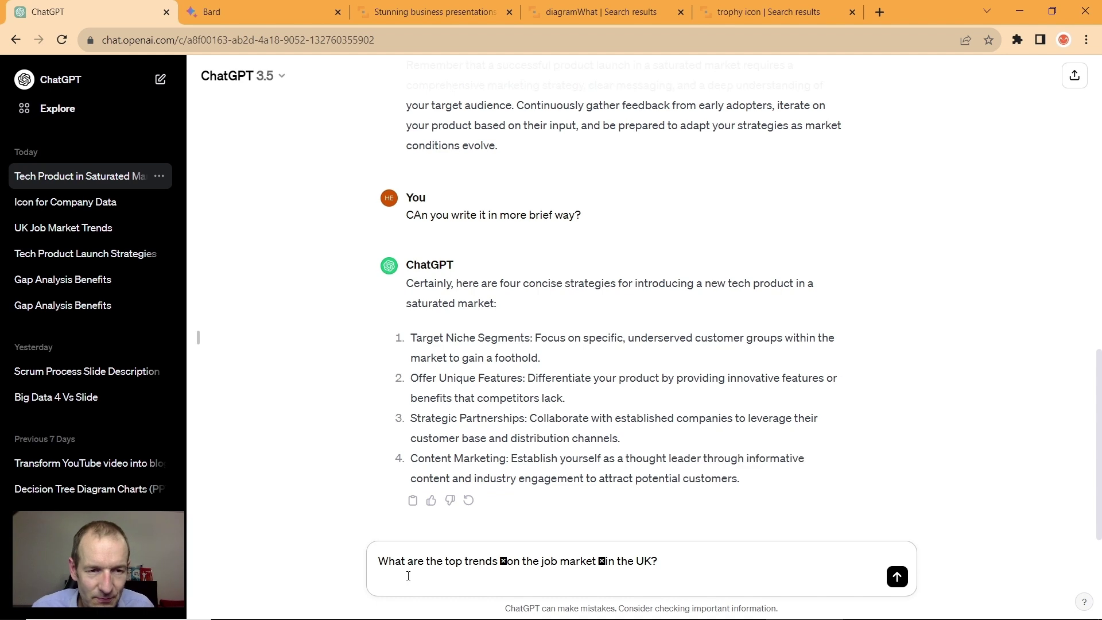
key(Delete)
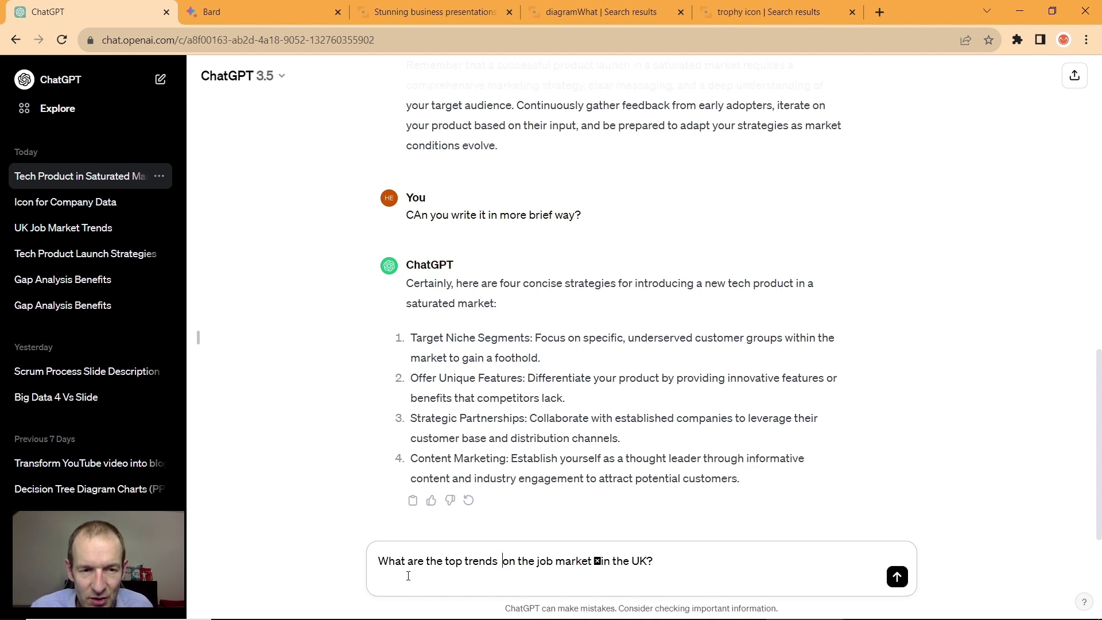
key(shift+Right)
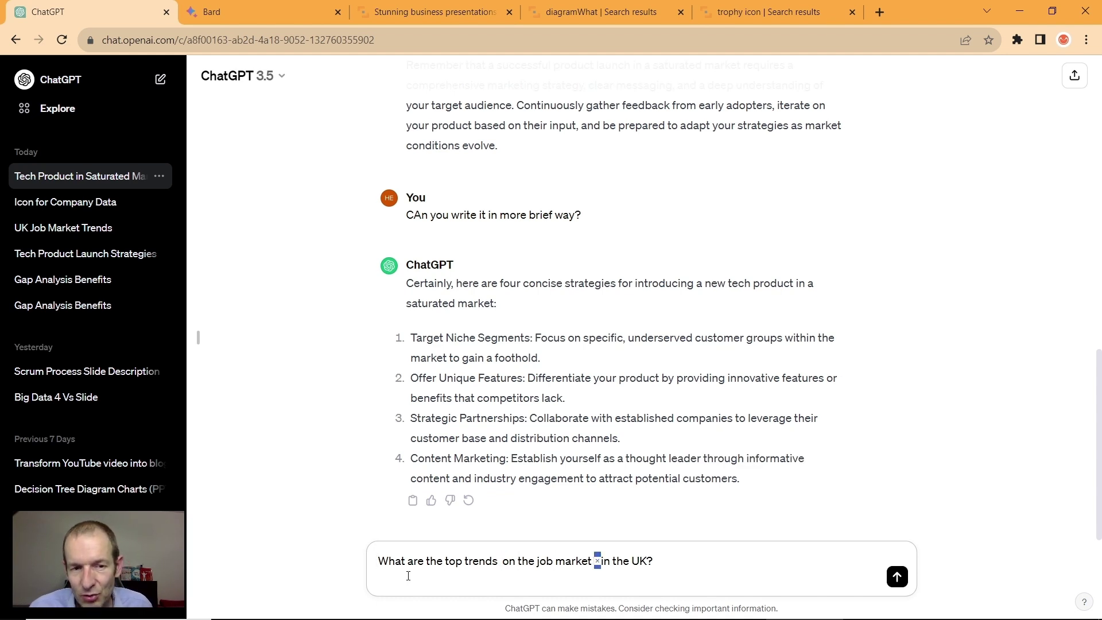
key(Delete)
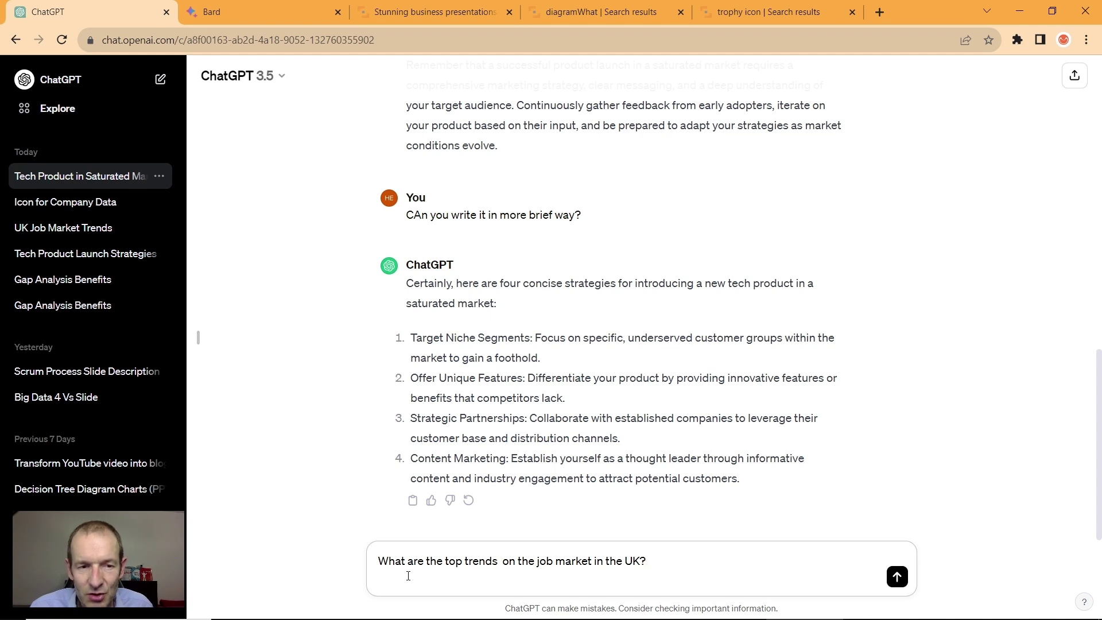
key(Return)
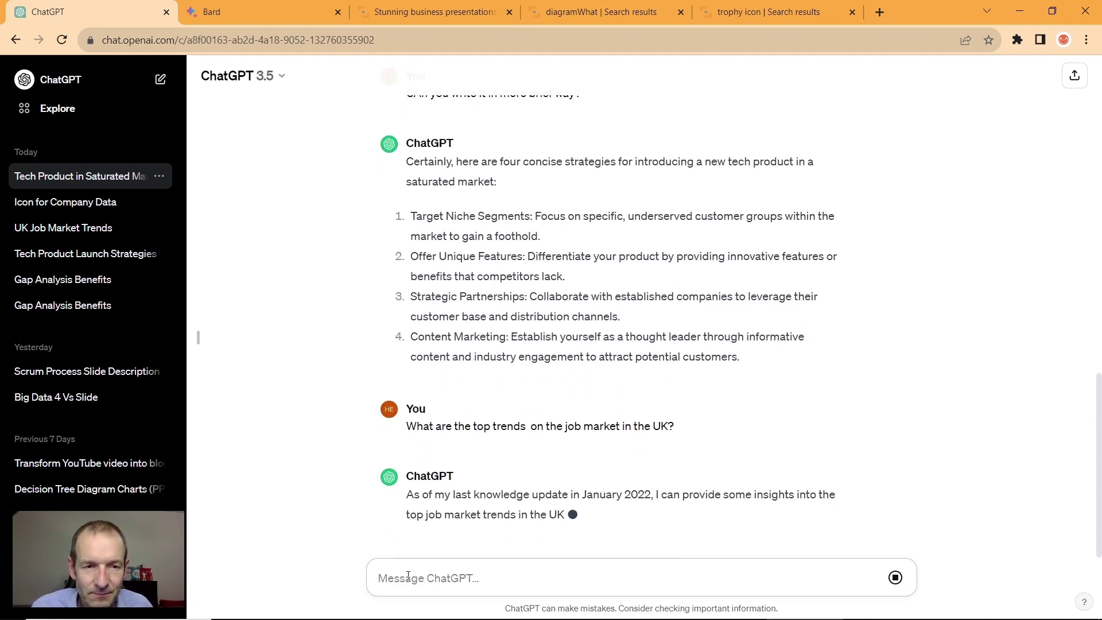
Step: Select the sent question and scroll through ChatGPT's ten-trend reply
triple_click(552, 426)
key(ctrl+c)
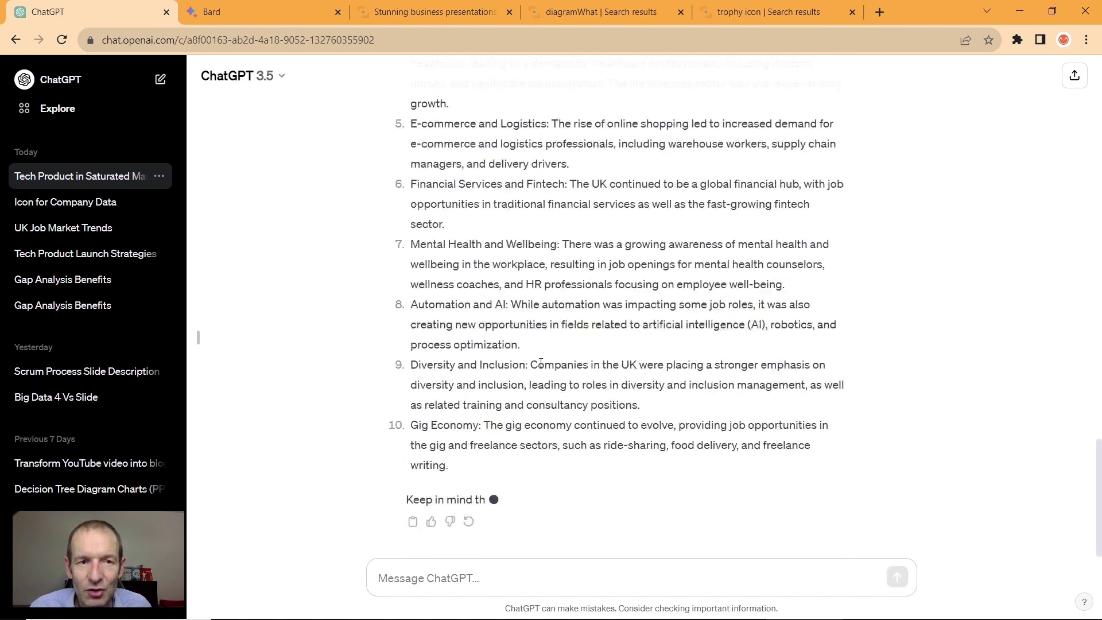
scroll(518, 384, up, 10)
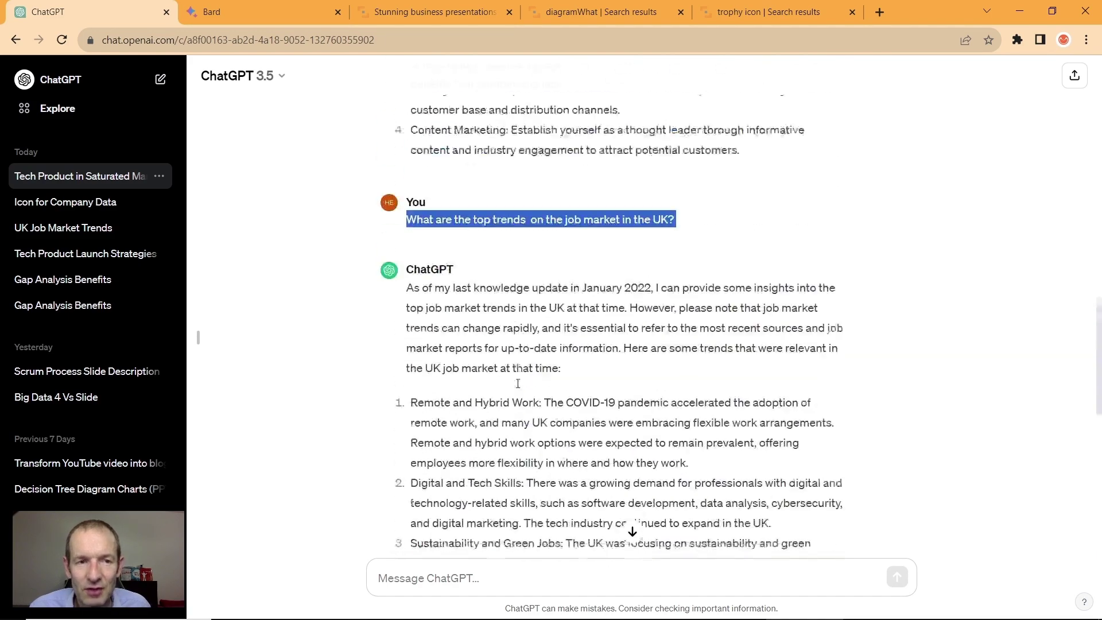
scroll(518, 384, up, 1)
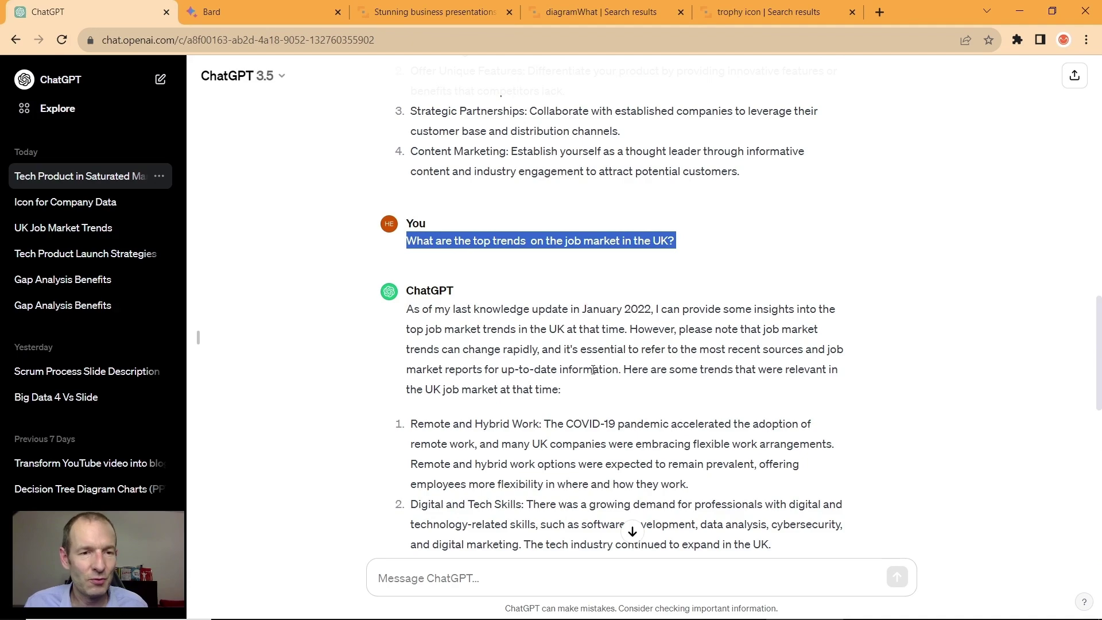
scroll(497, 429, down, 2)
scroll(497, 430, down, 6)
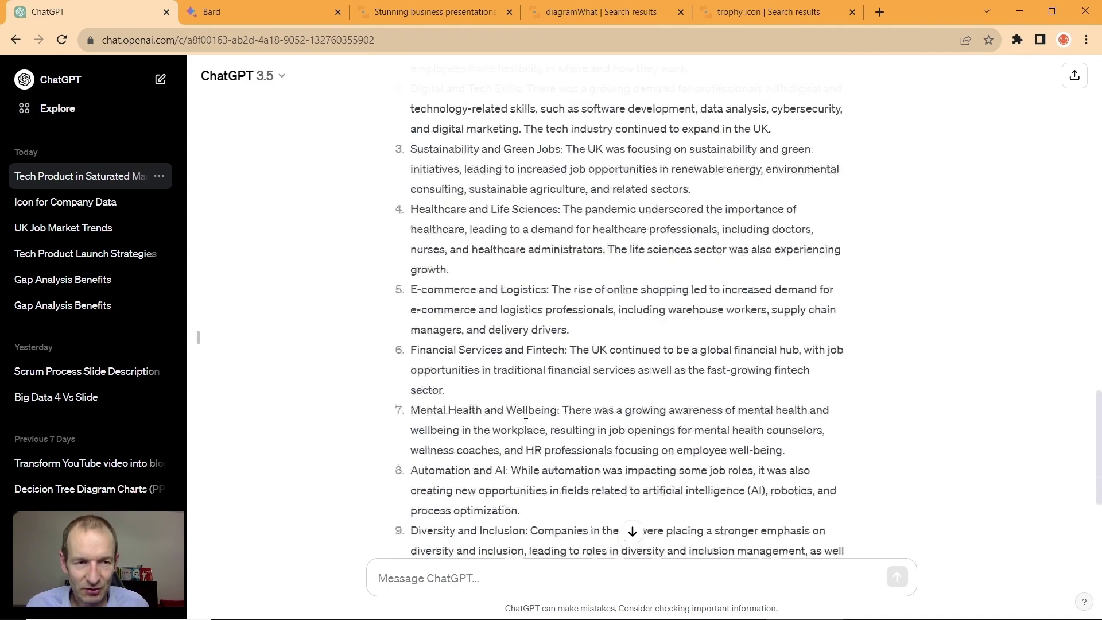
scroll(516, 409, up, 3)
scroll(517, 409, up, 1)
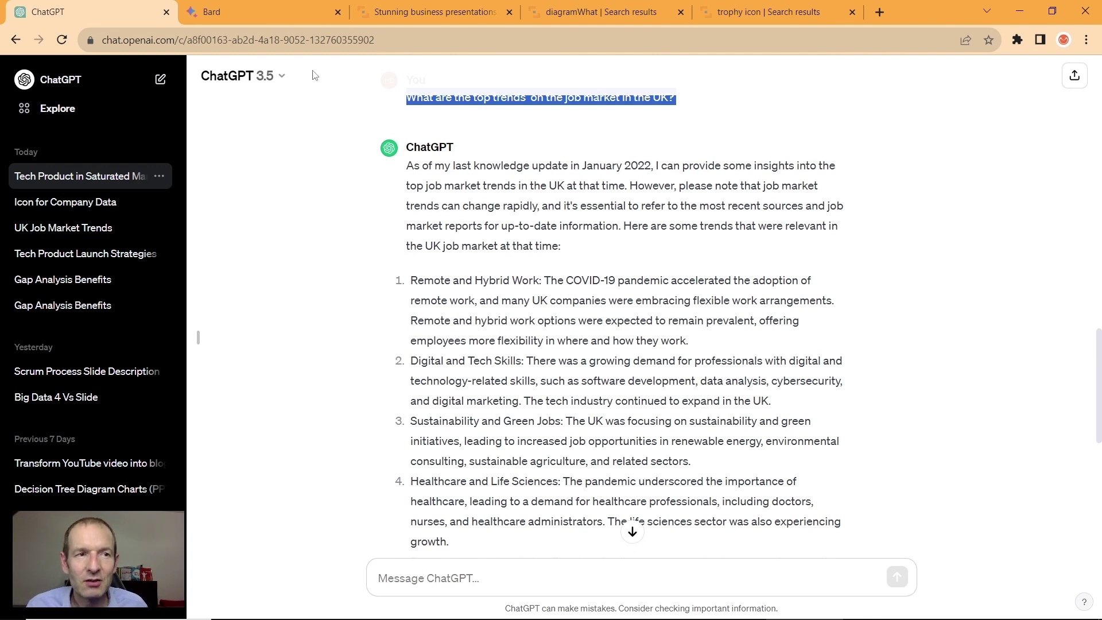
Step: Ask Bard the same UK job-market trends question and scroll its ten-trend answer
click(279, 22)
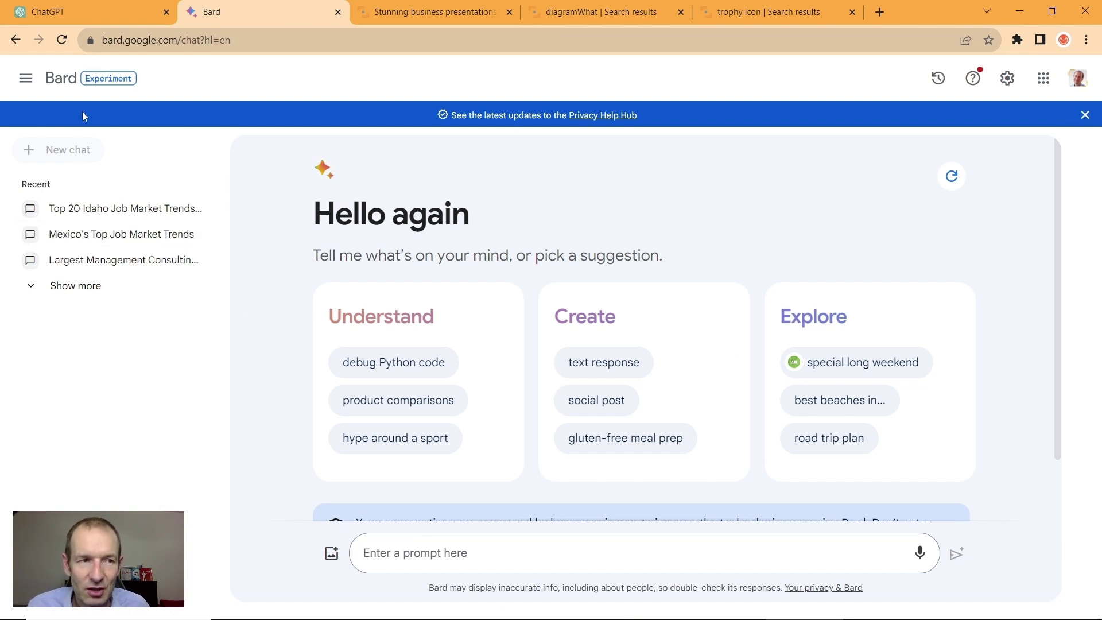
click(397, 553)
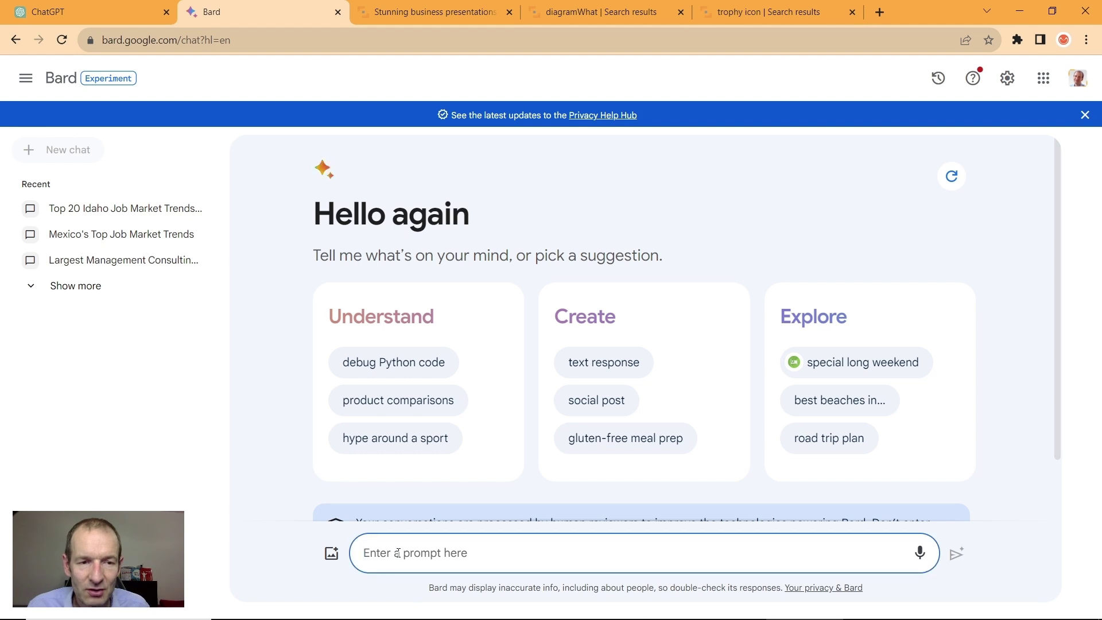
key(ctrl+v)
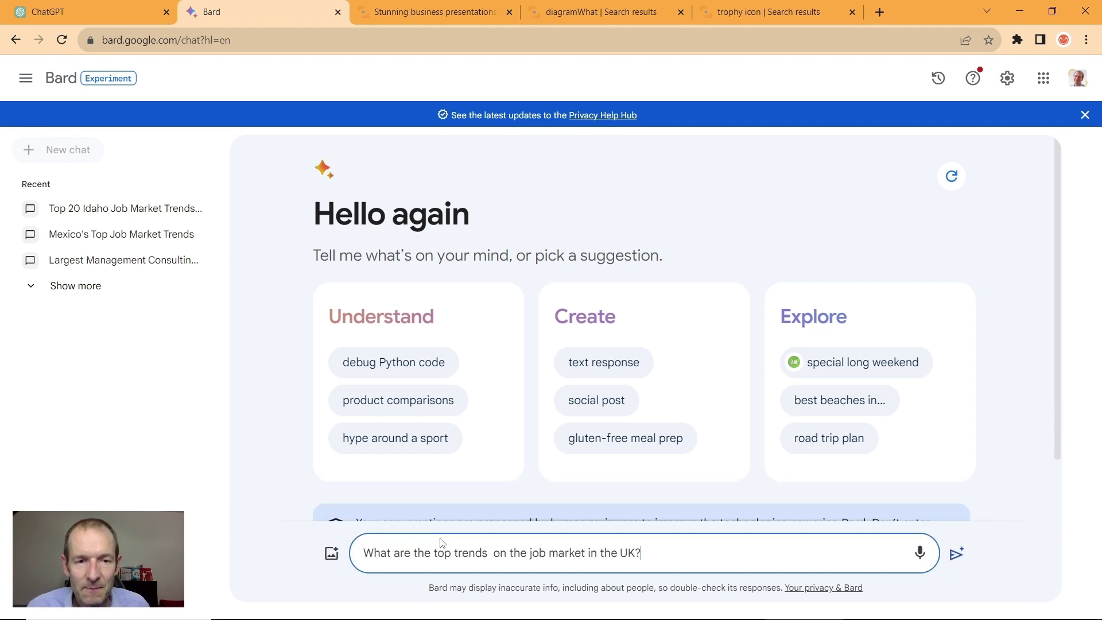
key(Return)
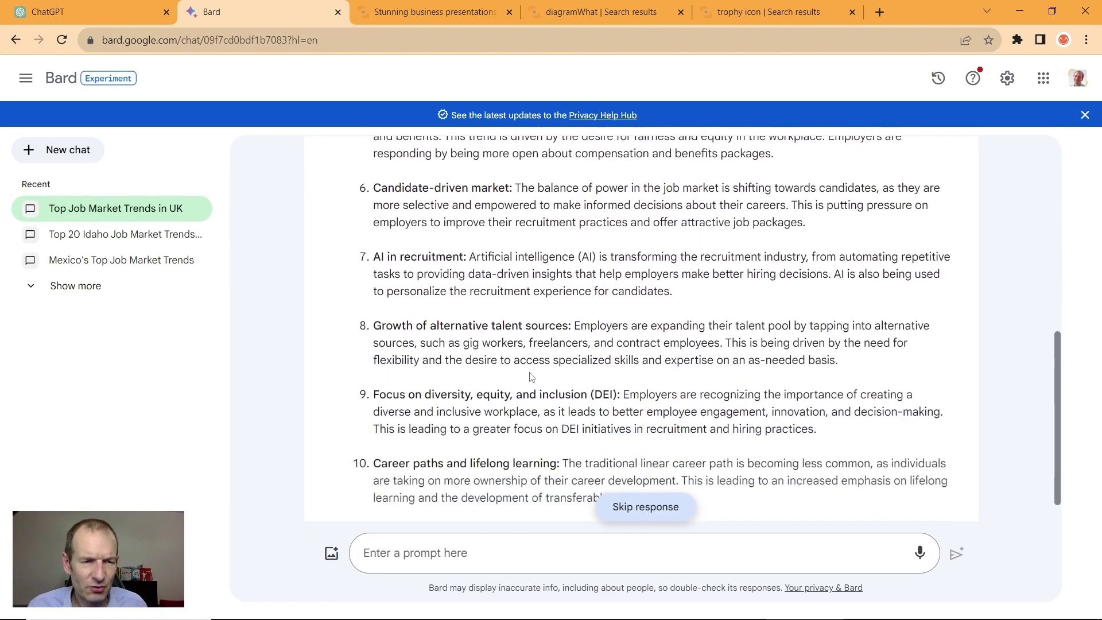
scroll(530, 374, up, 10)
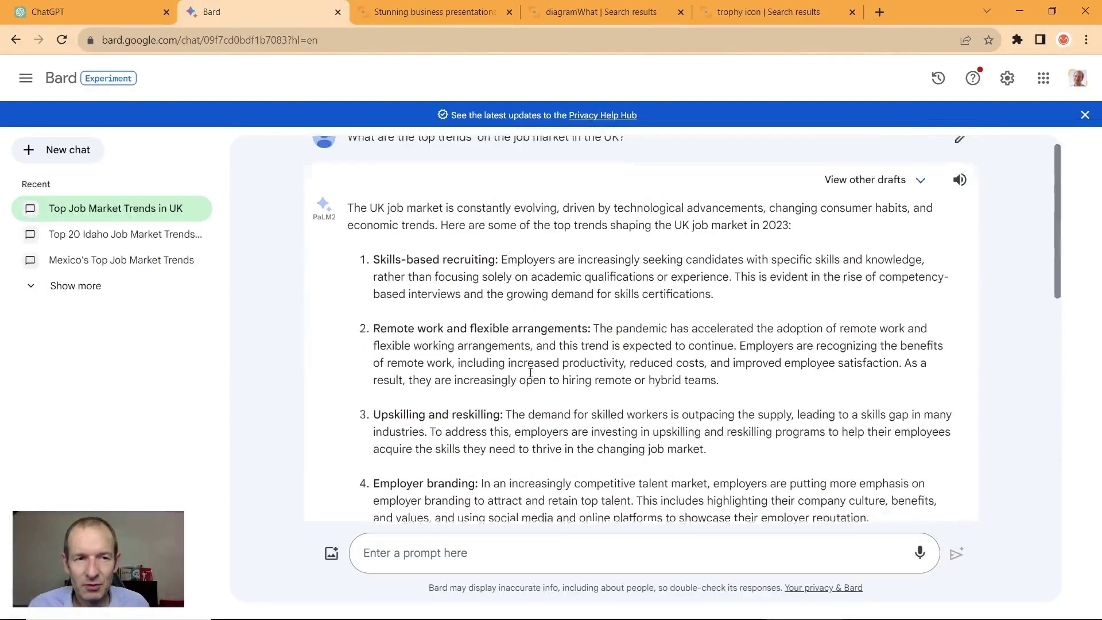
scroll(530, 373, up, 1)
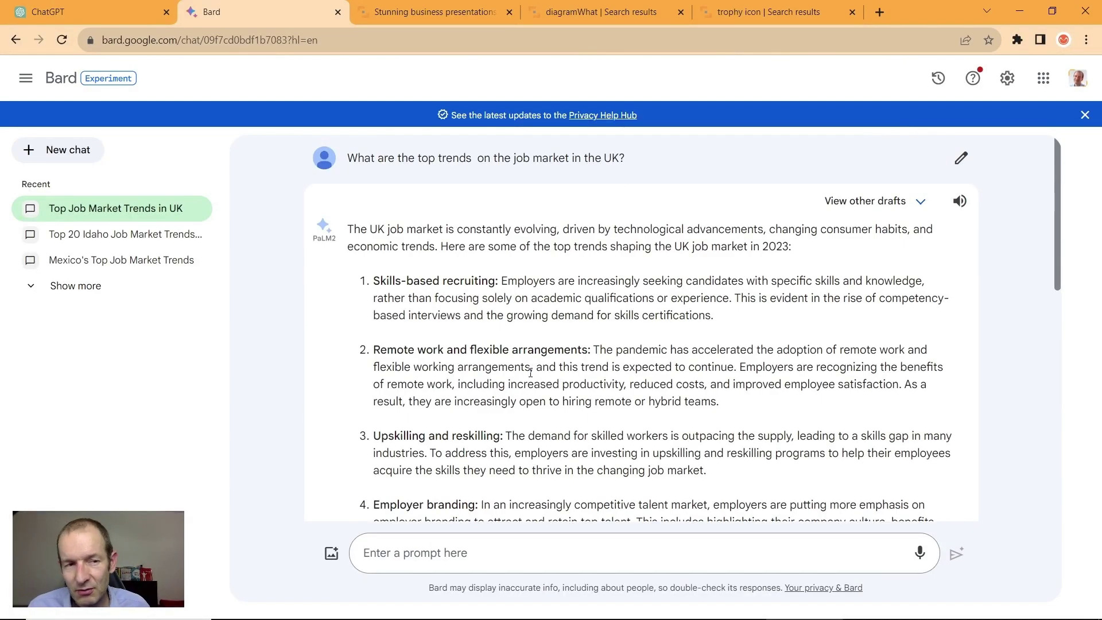
scroll(530, 373, down, 10)
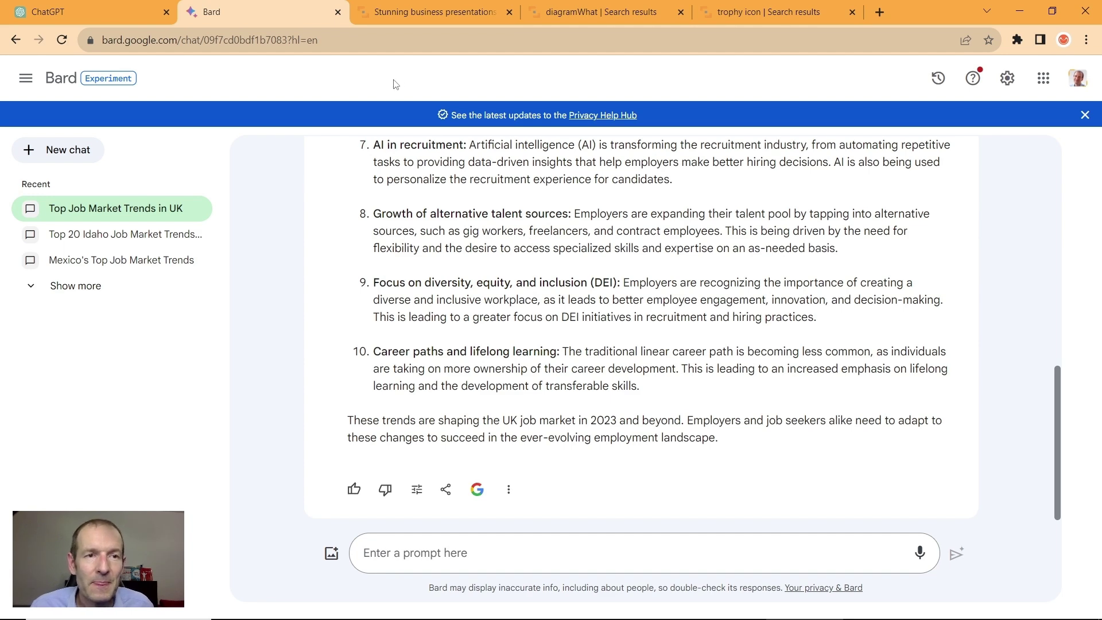
key(alt+Tab)
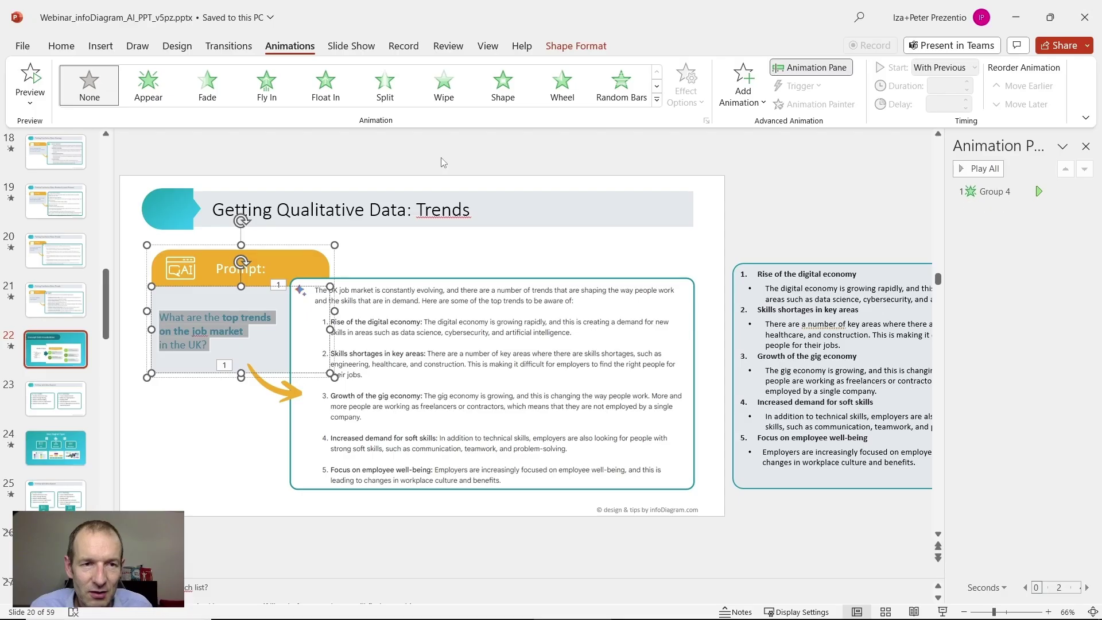
Step: Return from the Trends slide to the Bard chat in the browser
key(alt+Tab)
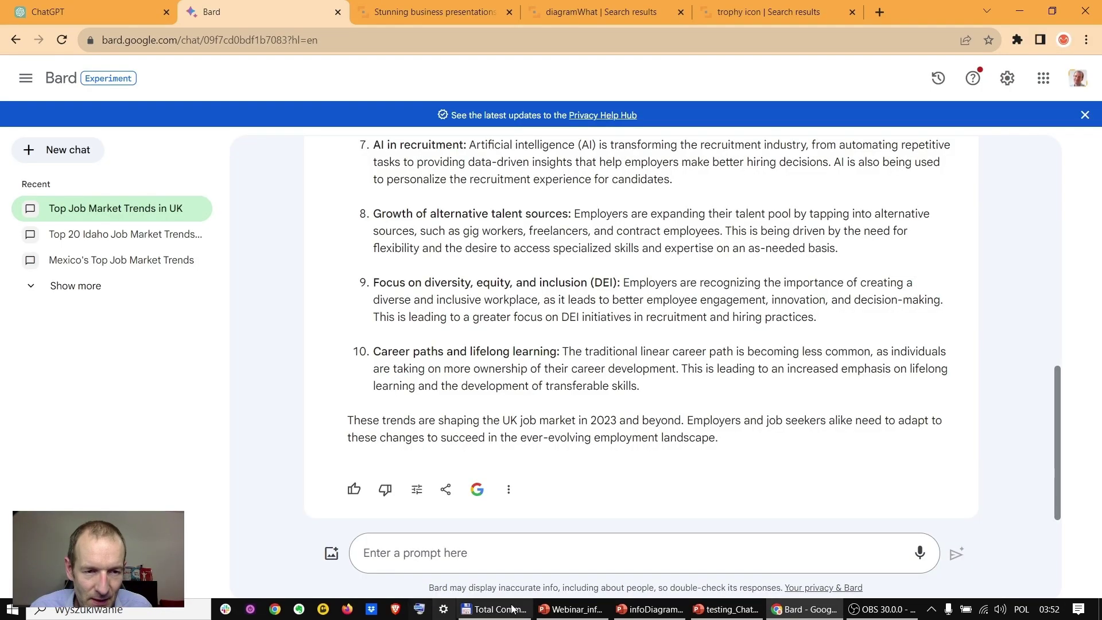
Step: Open the Prompt output slide in the demo deck and check the two bold headings
click(726, 615)
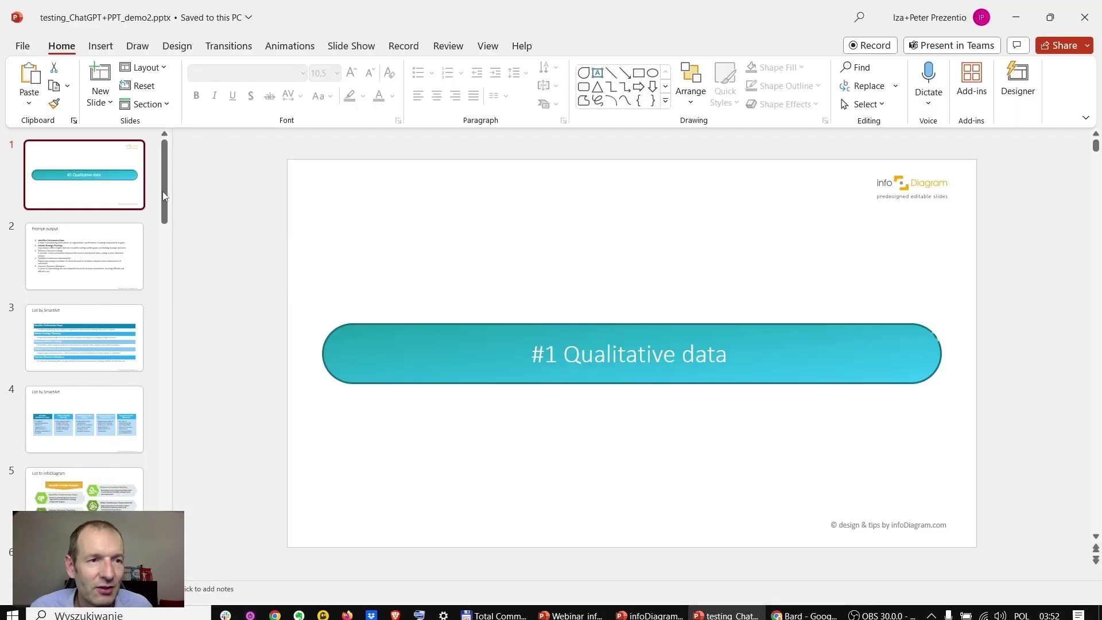
click(86, 237)
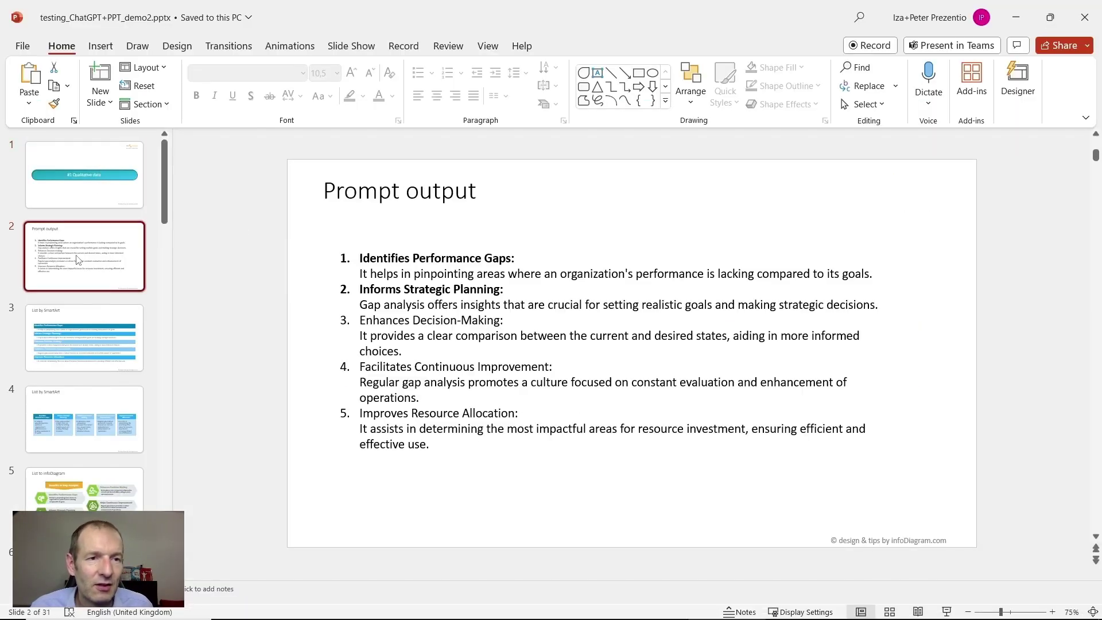
click(362, 261)
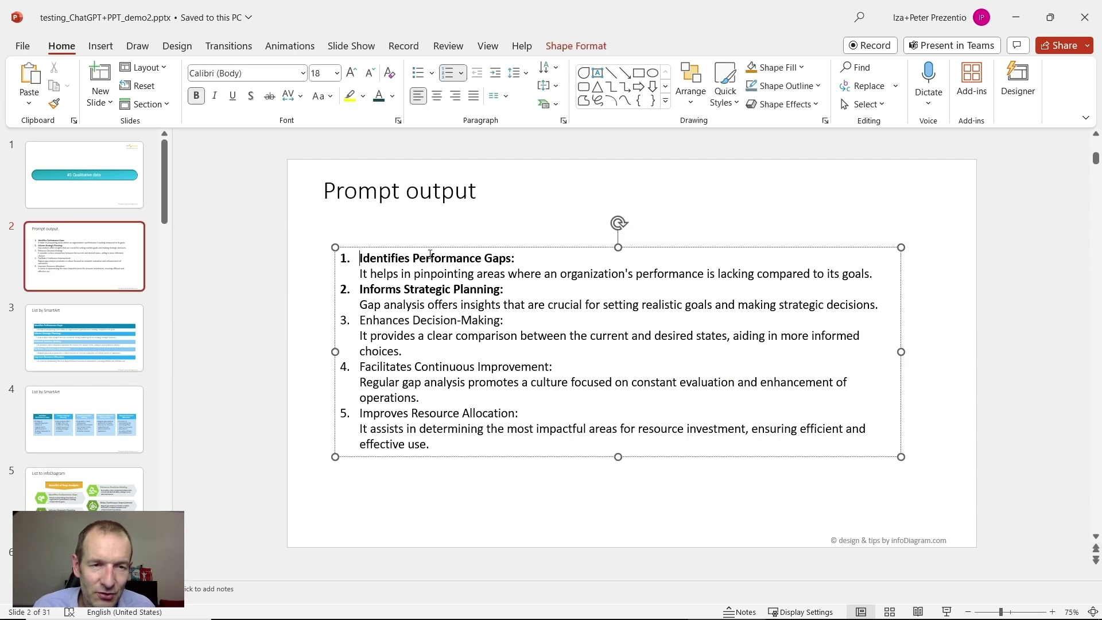
drag(360, 259, 508, 290)
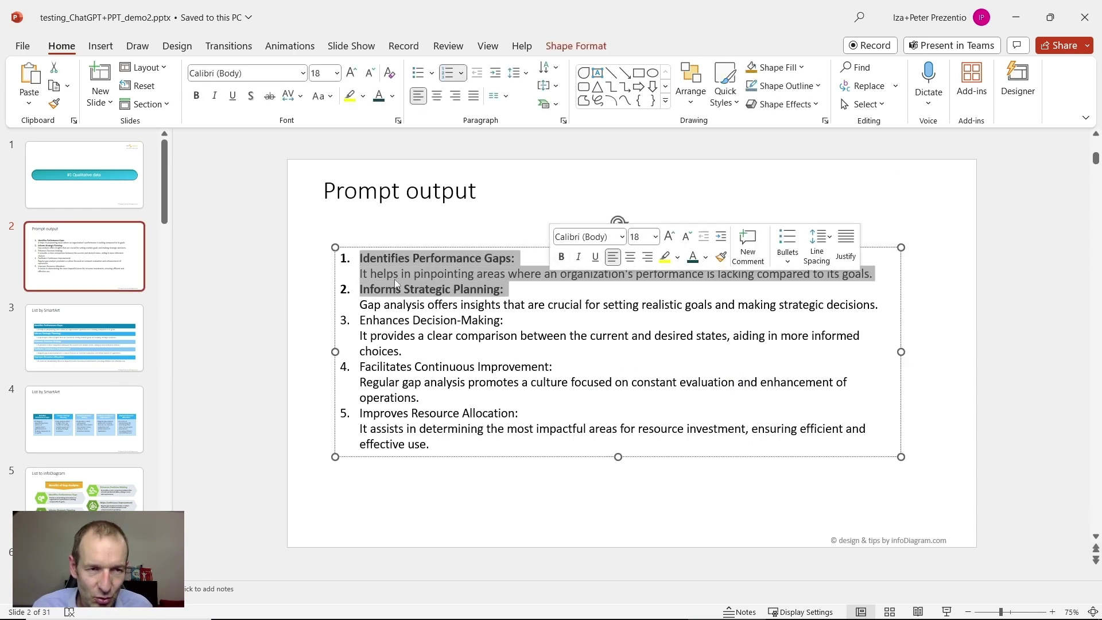
click(352, 250)
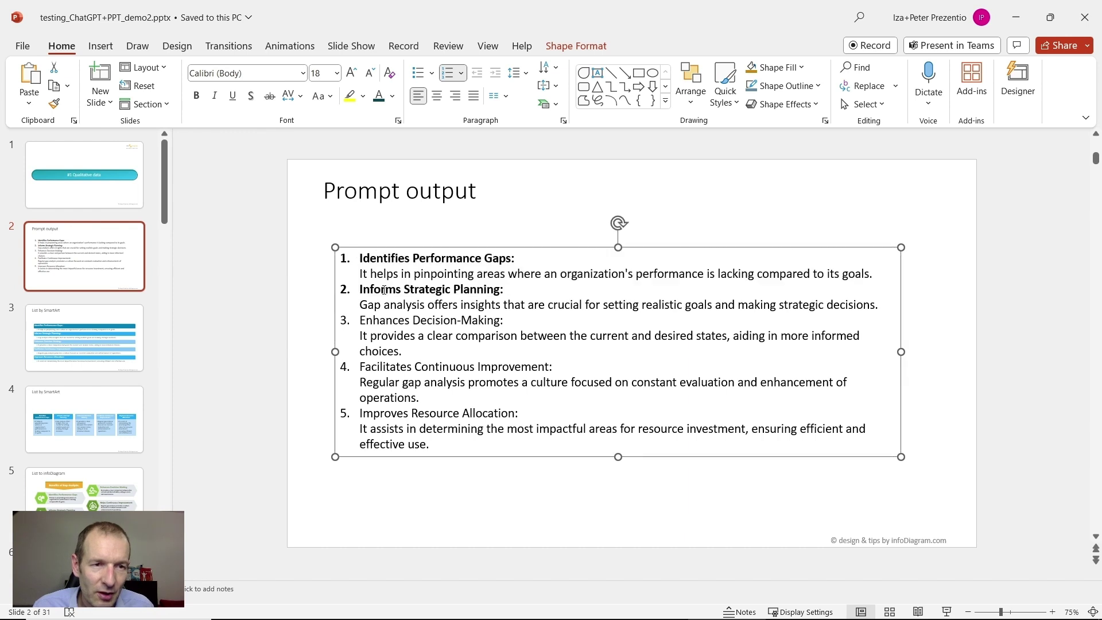
Step: Bold Enhances Decision-Making, Facilitates Continuous Improvement and Improves Resource Allocation headings
drag(359, 319, 524, 319)
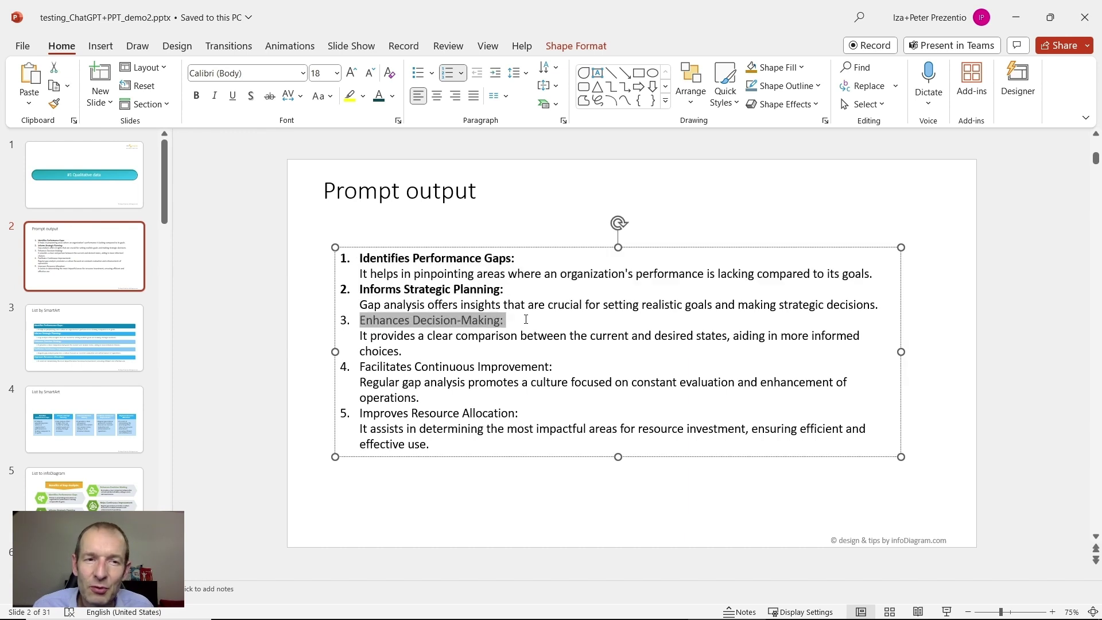
key(ctrl+b)
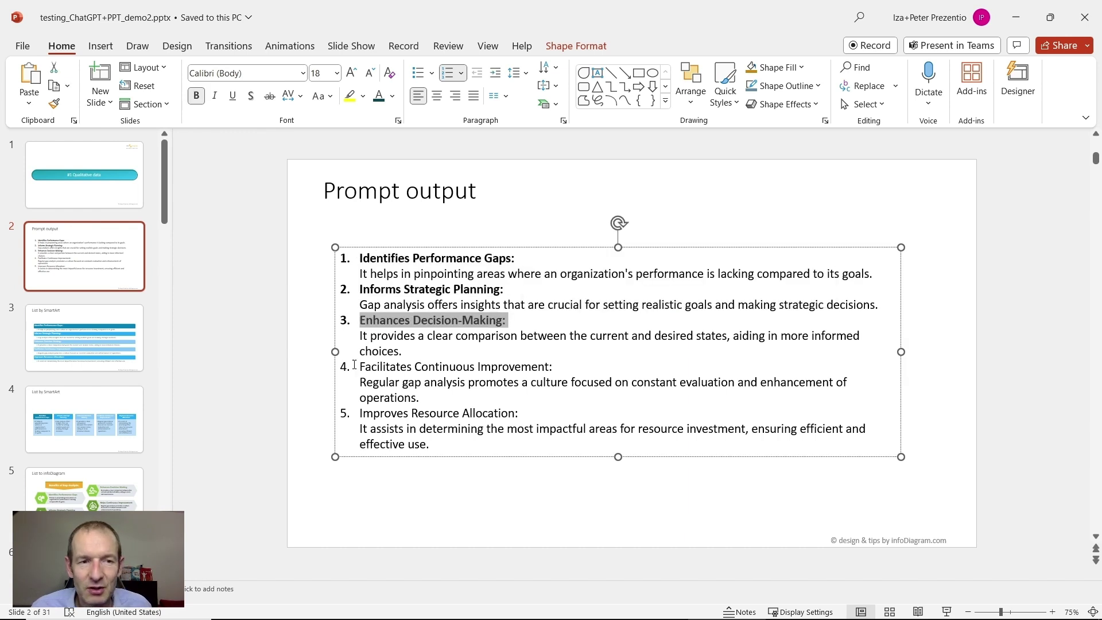
mouse_move(359, 367)
mouse_down()
mouse_move(593, 379)
mouse_move(558, 367)
mouse_move(360, 367)
mouse_move(356, 376)
mouse_move(360, 366)
mouse_up()
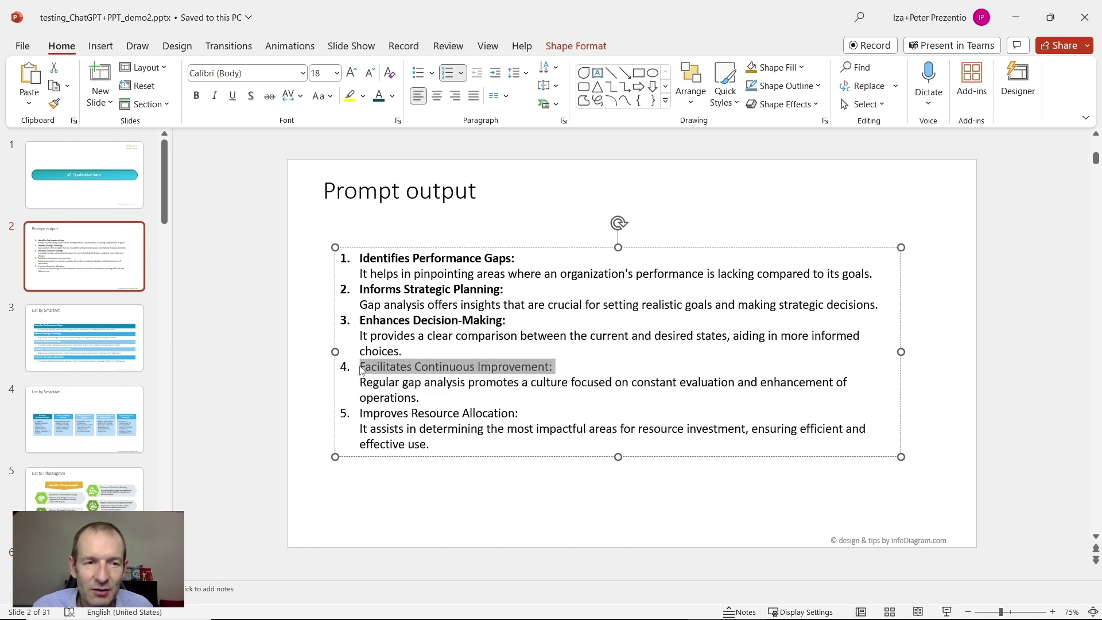
key(ctrl+b)
drag(510, 412, 344, 415)
key(ctrl+b)
click(366, 429)
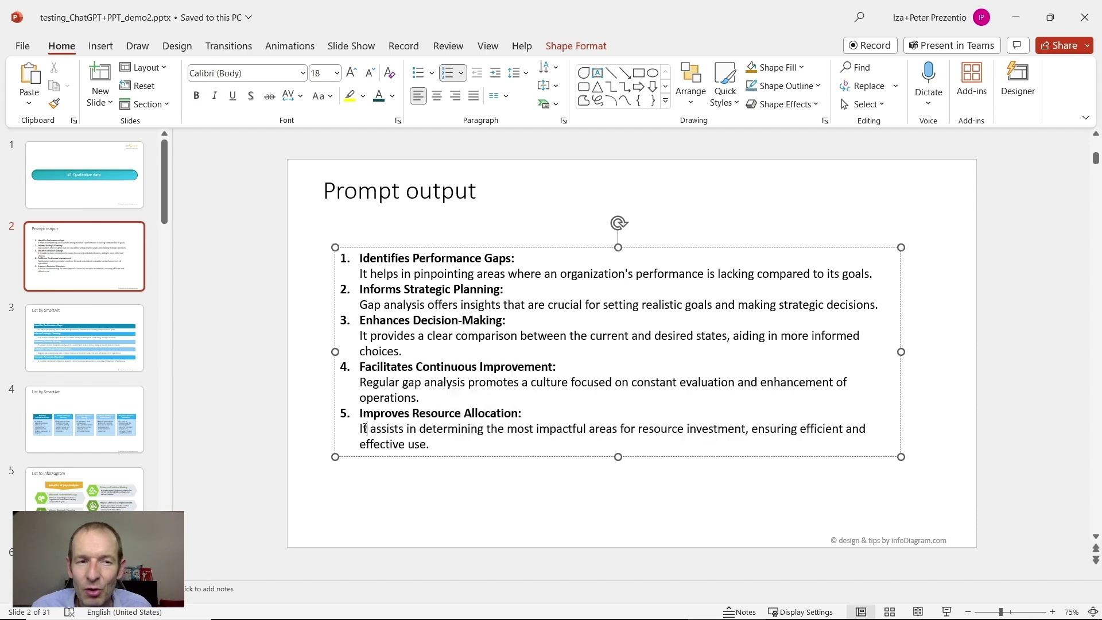
Step: Open the List by SmartArt slide and review the vertical list's text in the Text Pane
click(101, 324)
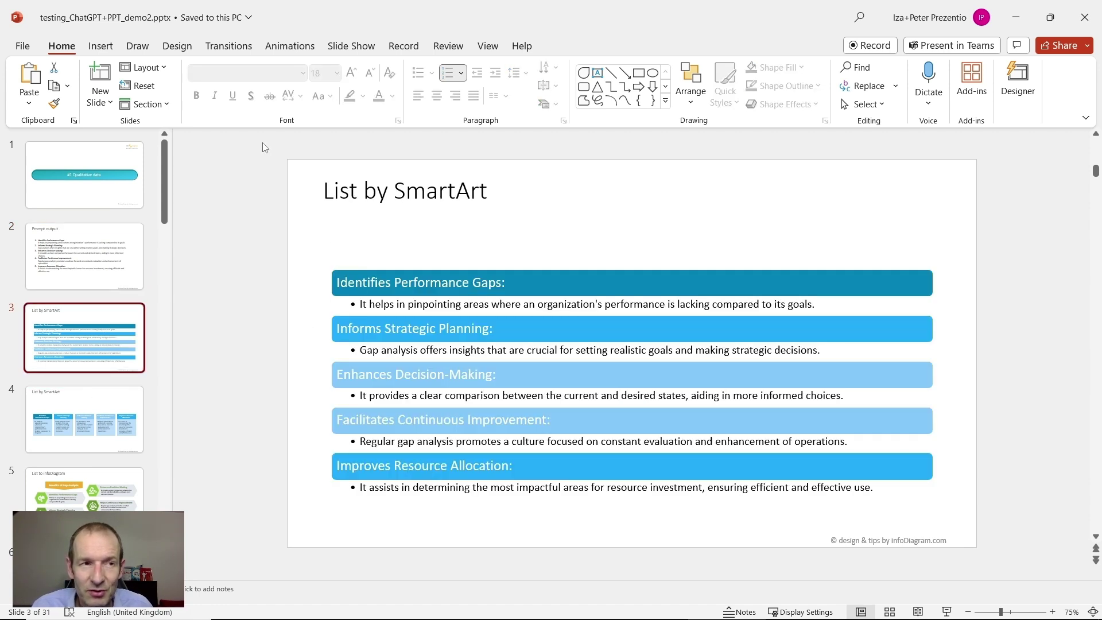
click(100, 46)
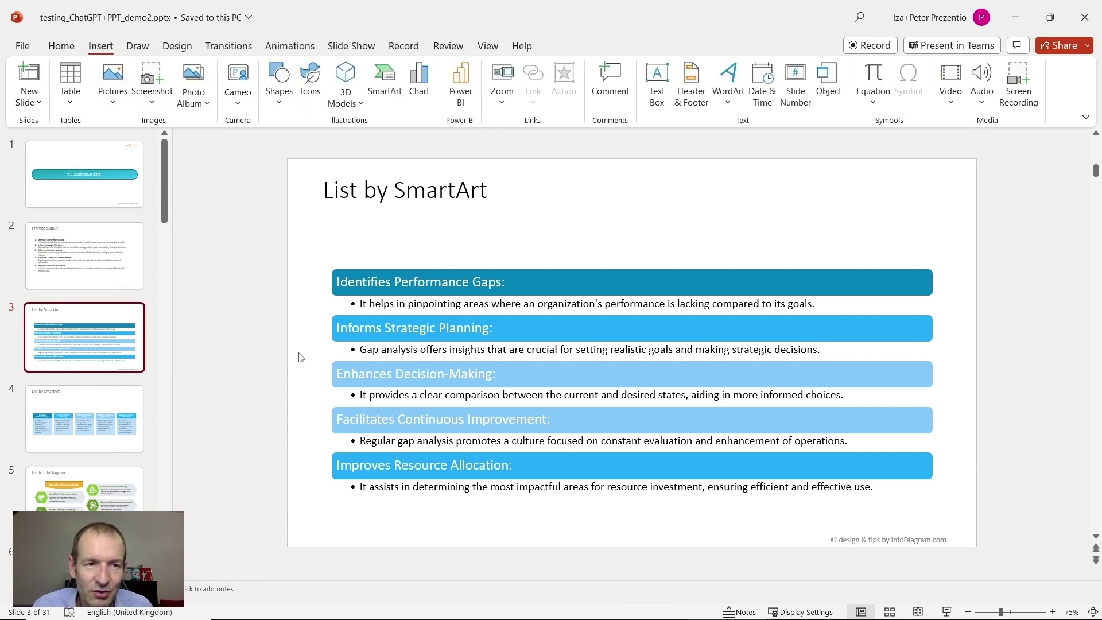
click(365, 374)
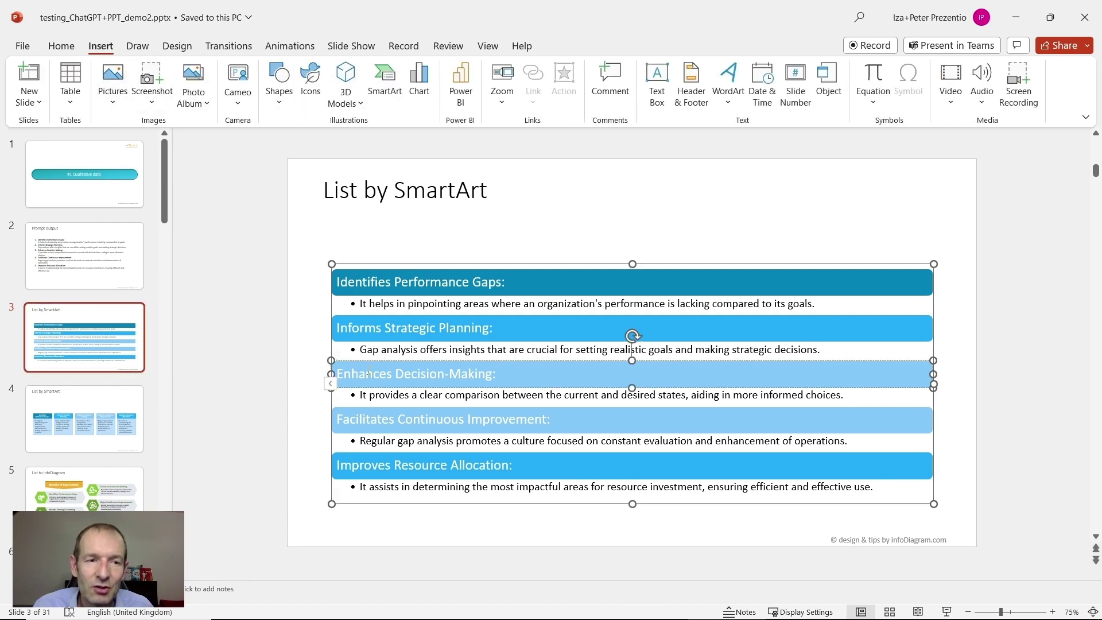
click(332, 383)
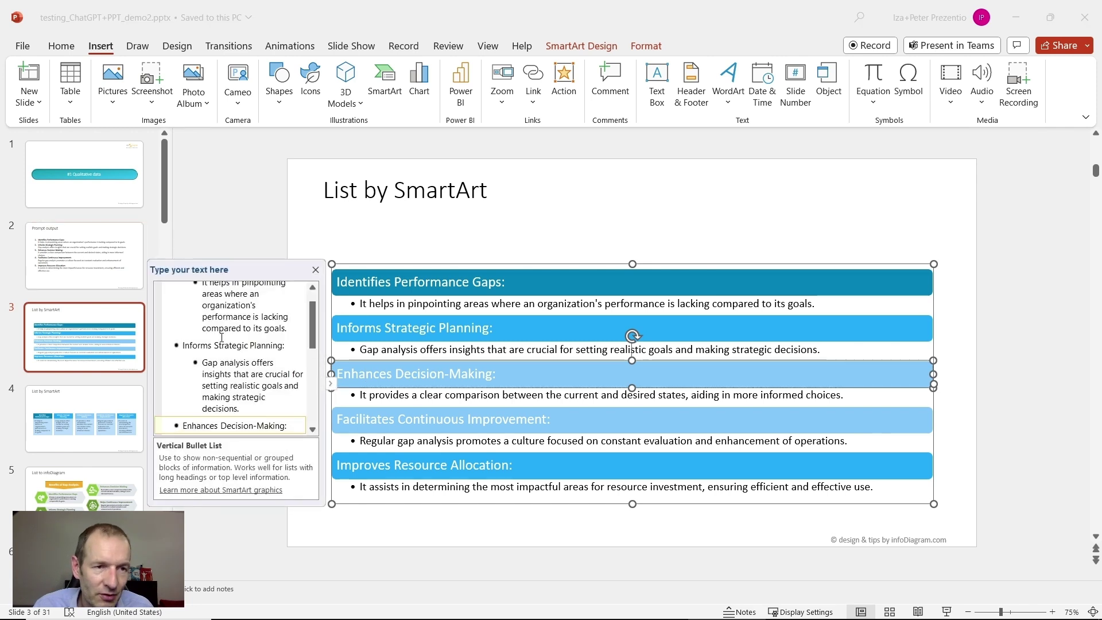
scroll(213, 313, up, 1)
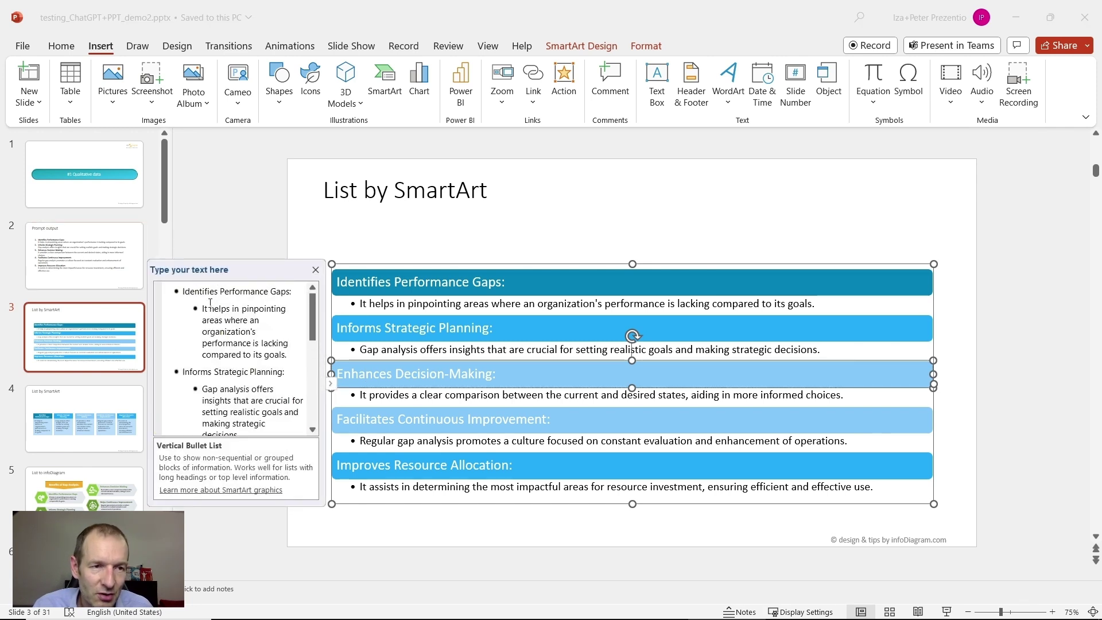
scroll(211, 303, down, 4)
click(265, 248)
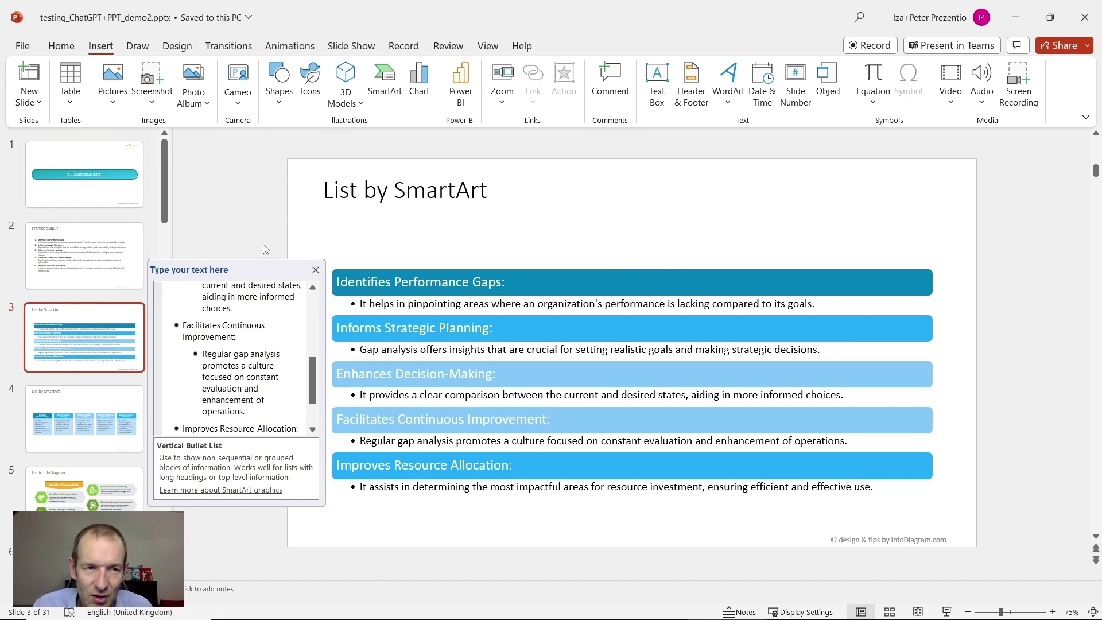
click(96, 415)
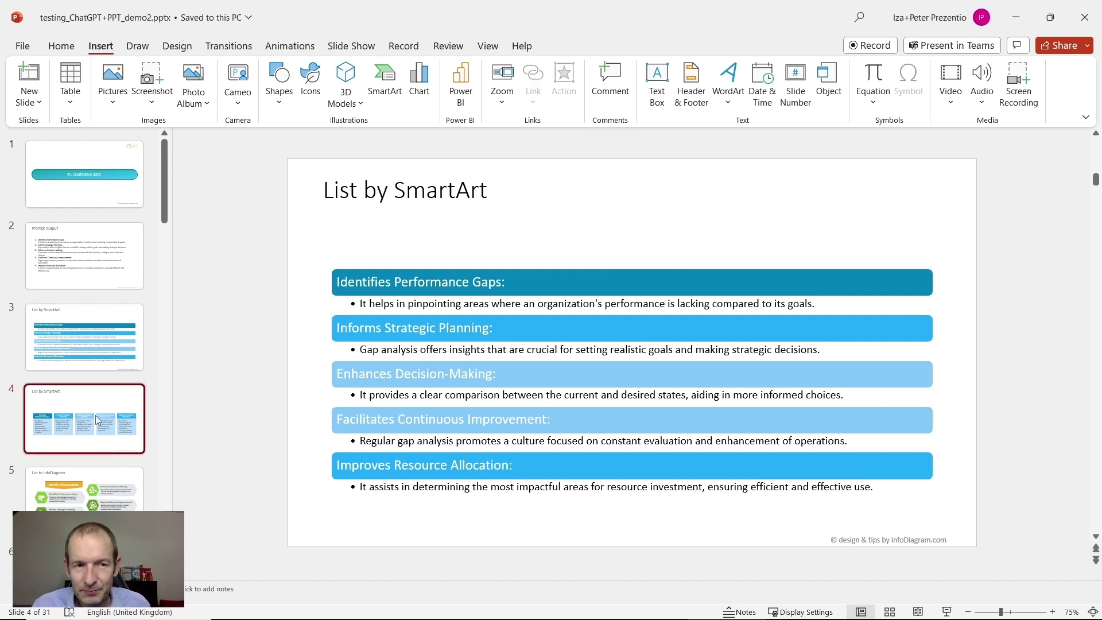
click(408, 330)
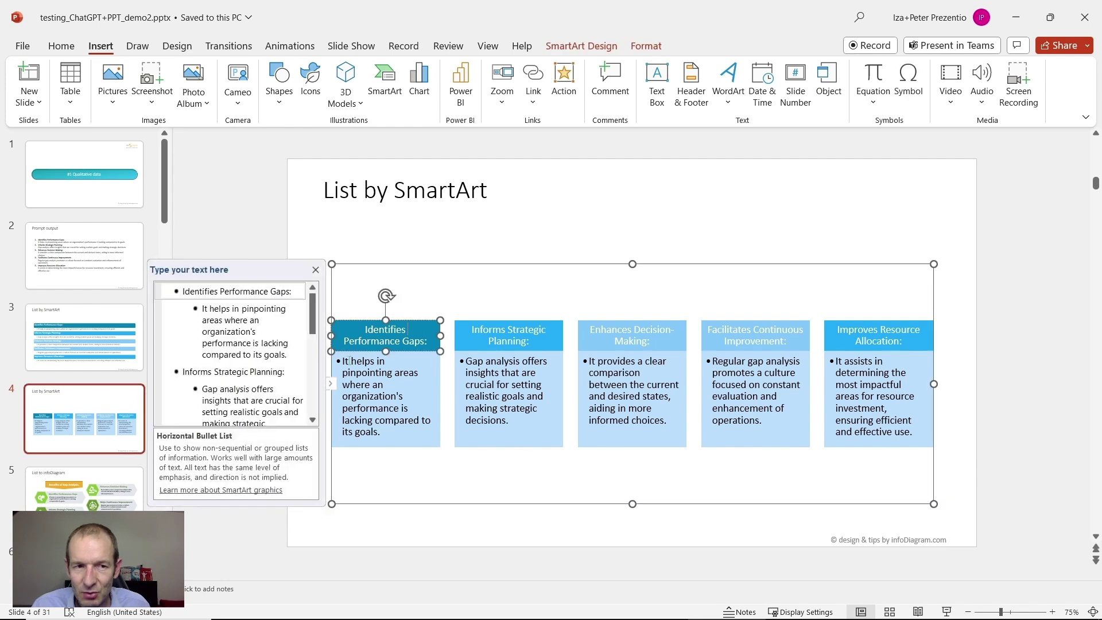
key(Escape)
key(Escape)
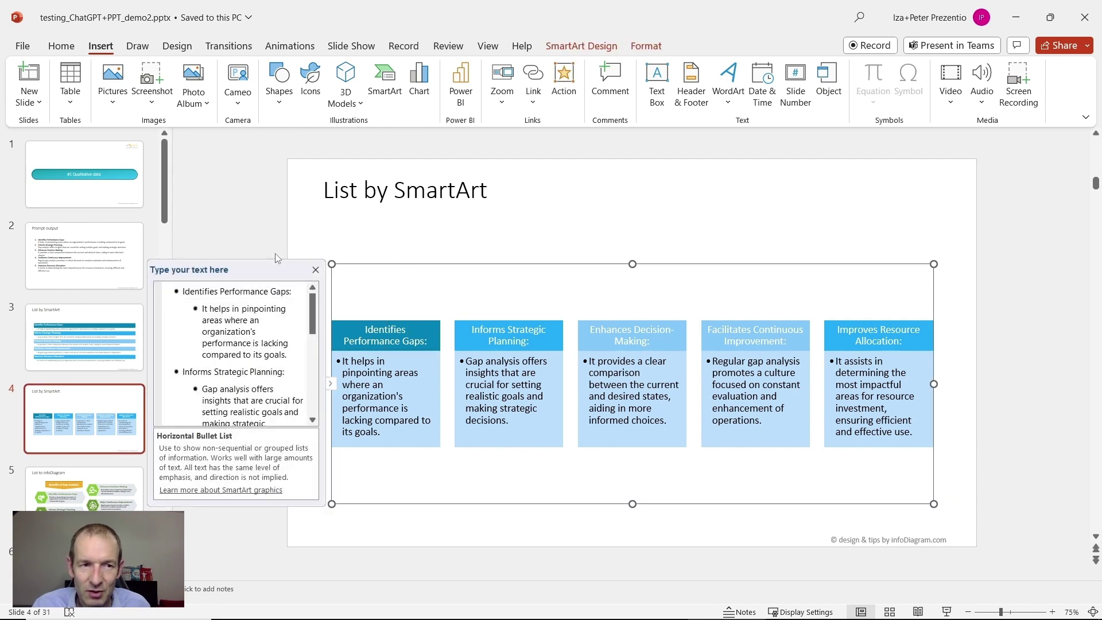
key(Escape)
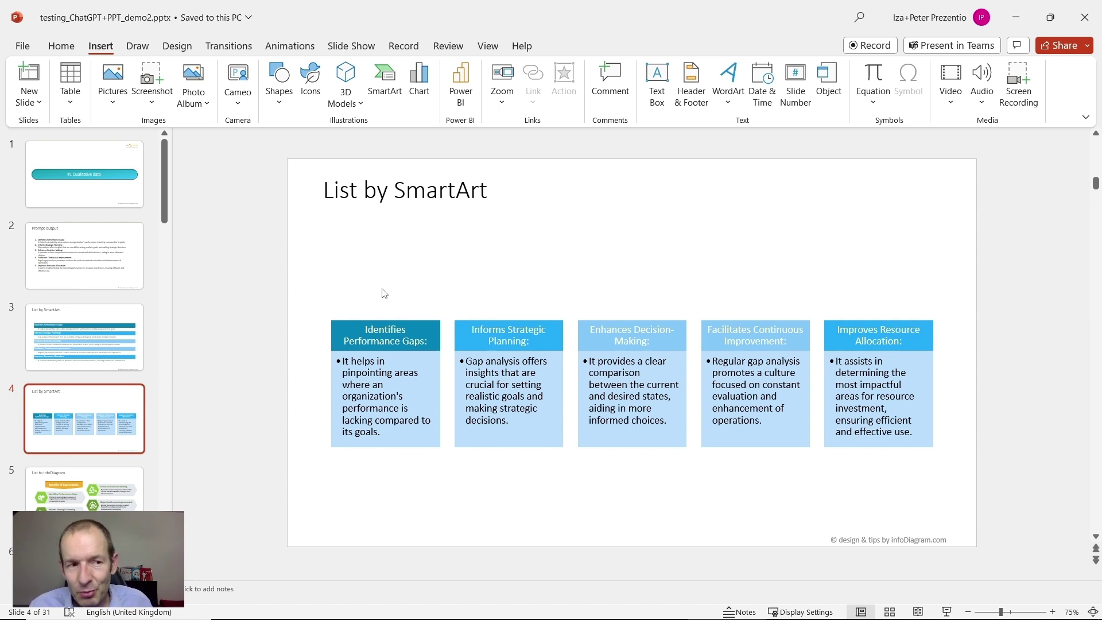
Step: Show slide 5's infographic, select the Identifies Performance Gaps group, then switch to the webinar deck
click(85, 488)
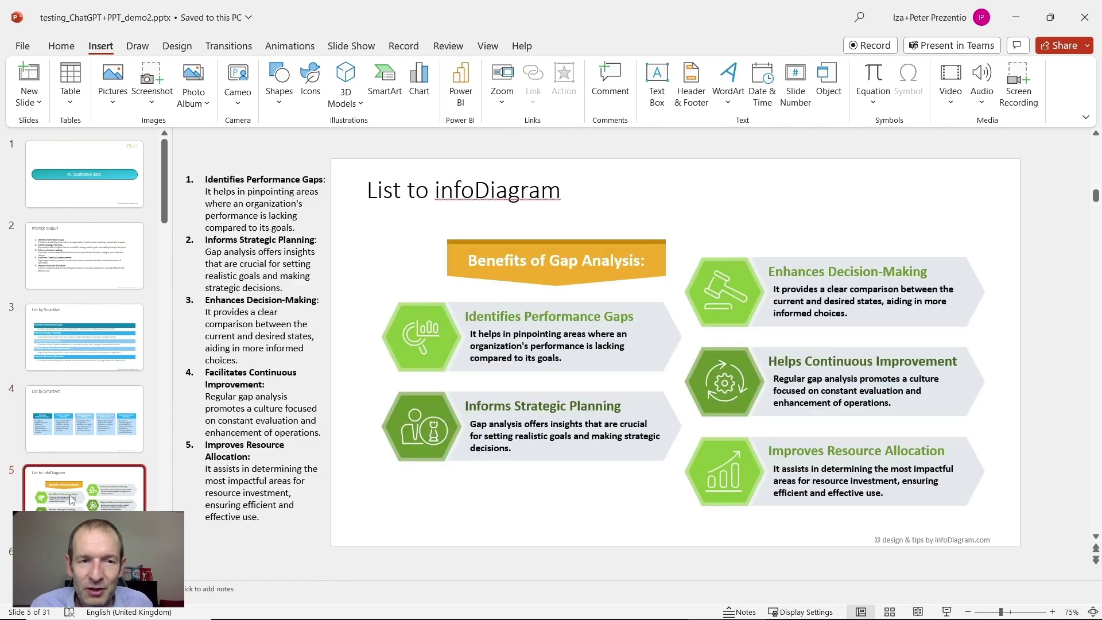
click(425, 327)
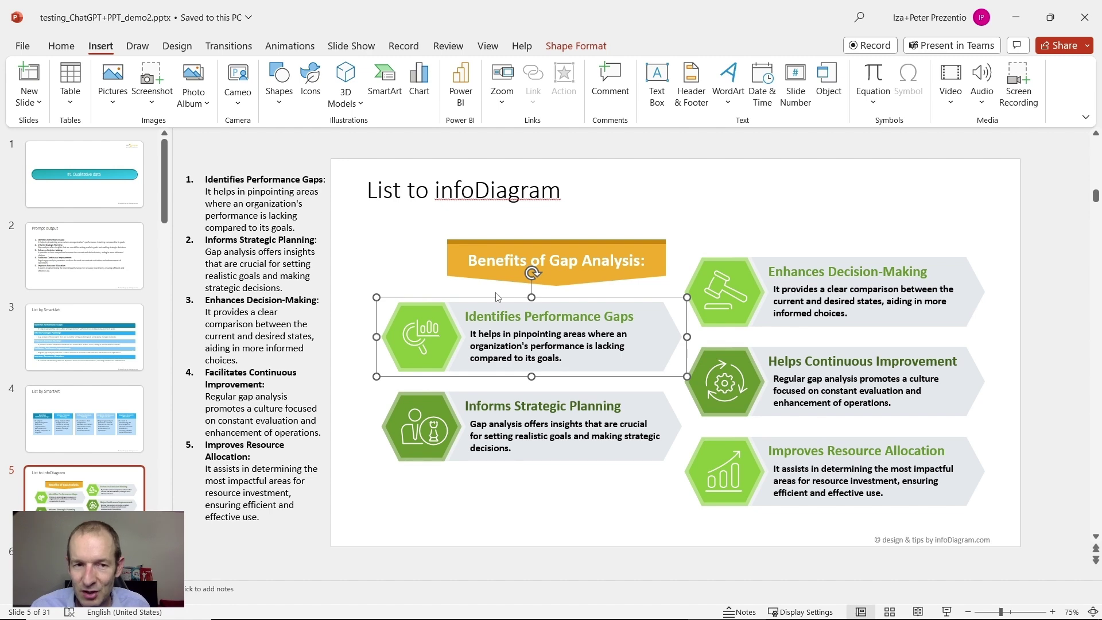
key(alt+Tab)
key(Tab)
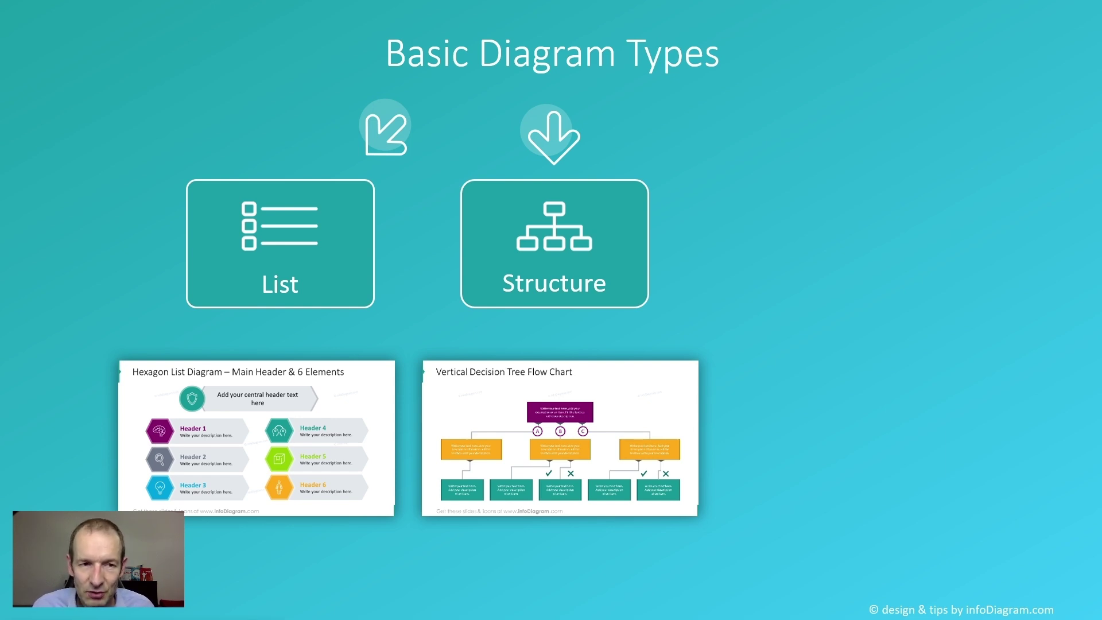
Step: Reveal the Flowchart column on the Basic Diagram Types slide, then switch windows
key(Right)
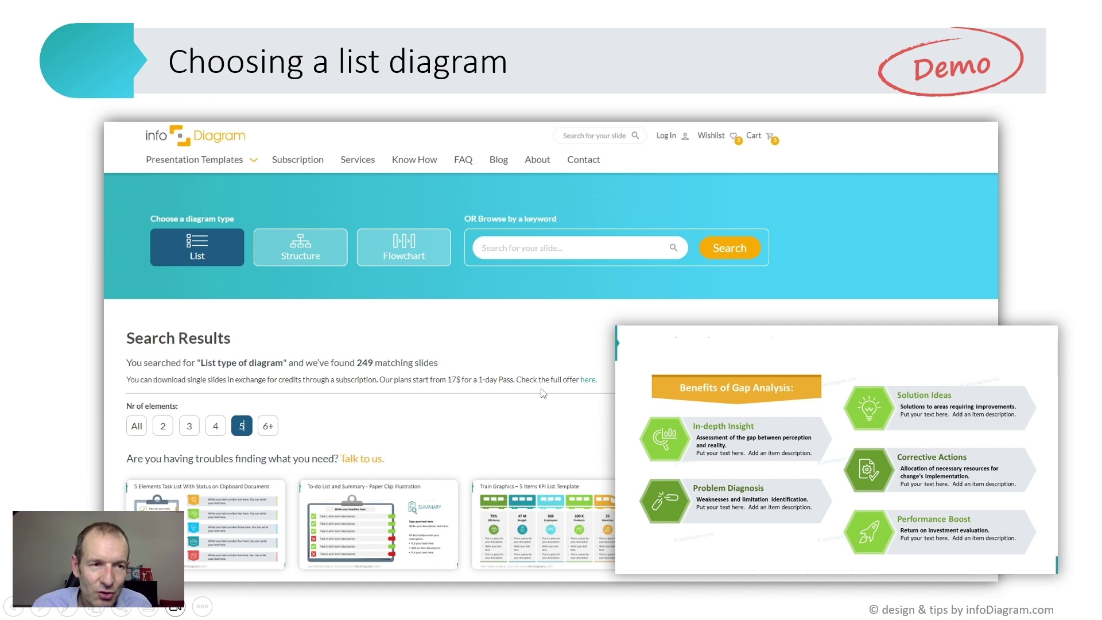
key(alt+Tab)
key(alt+Tab)
key(alt+Tab)
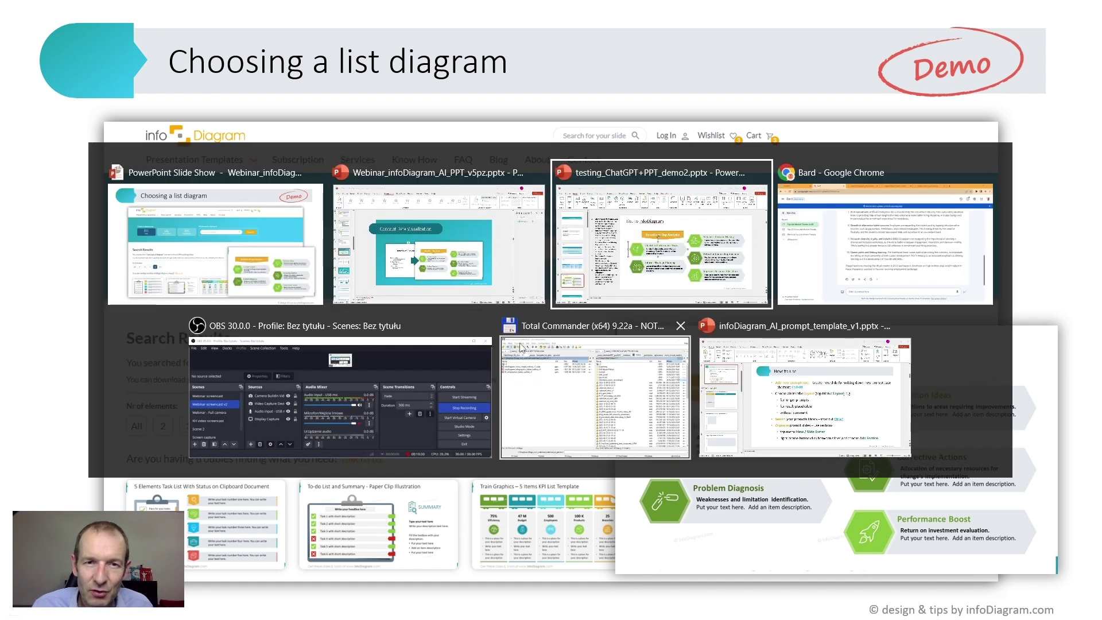
Step: Bring up list-type diagram templates on the infoDiagram site and browse them
click(437, 12)
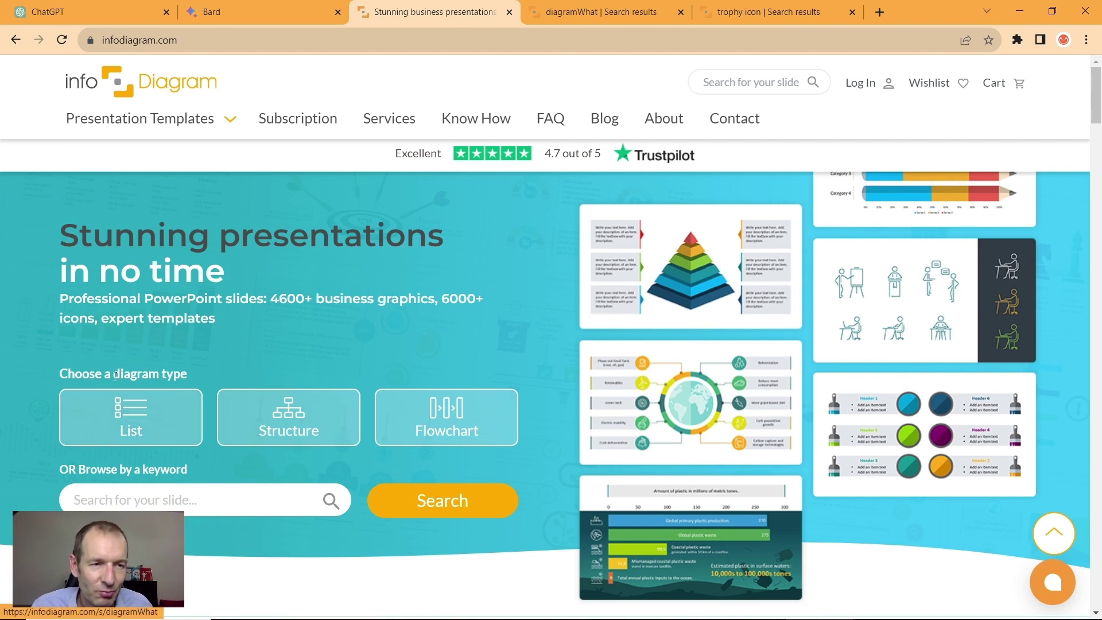
click(142, 422)
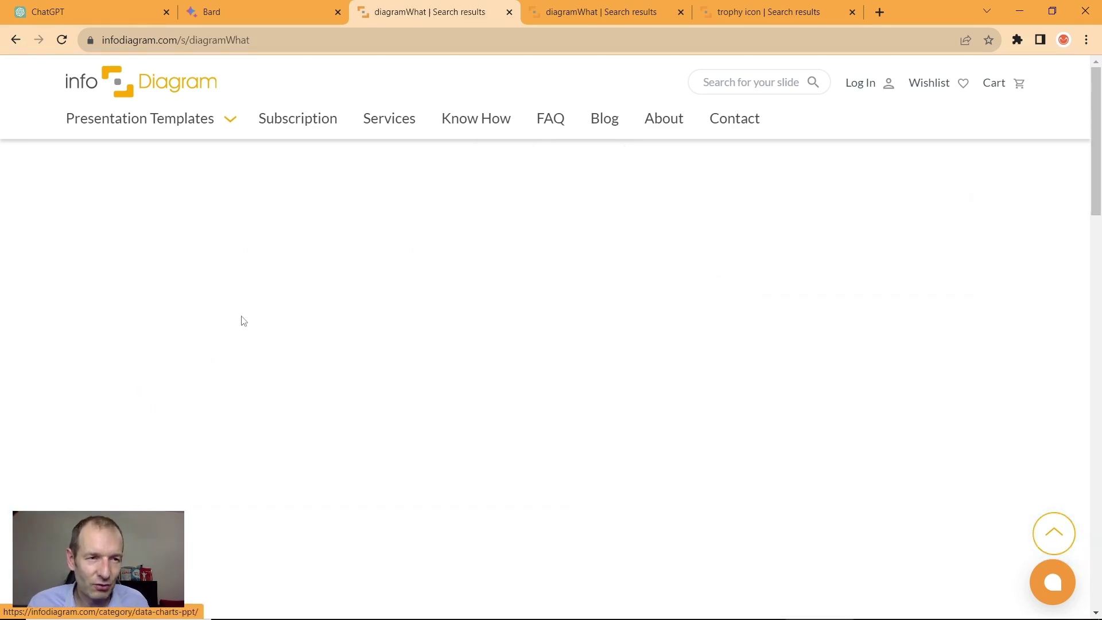
scroll(298, 405, down, 1)
scroll(264, 408, down, 4)
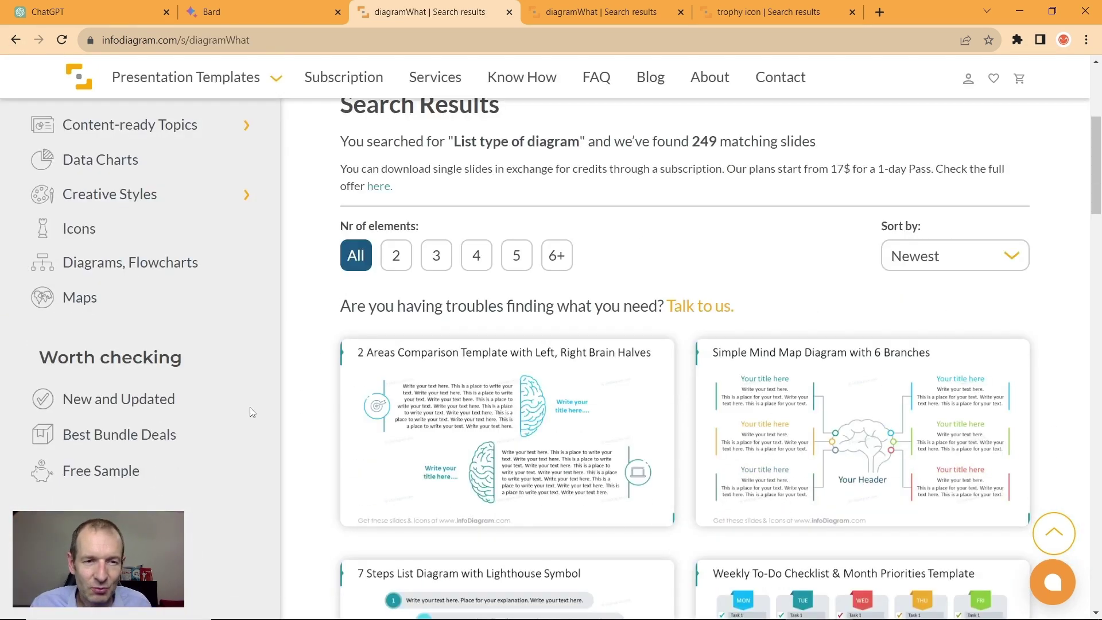
scroll(254, 359, down, 3)
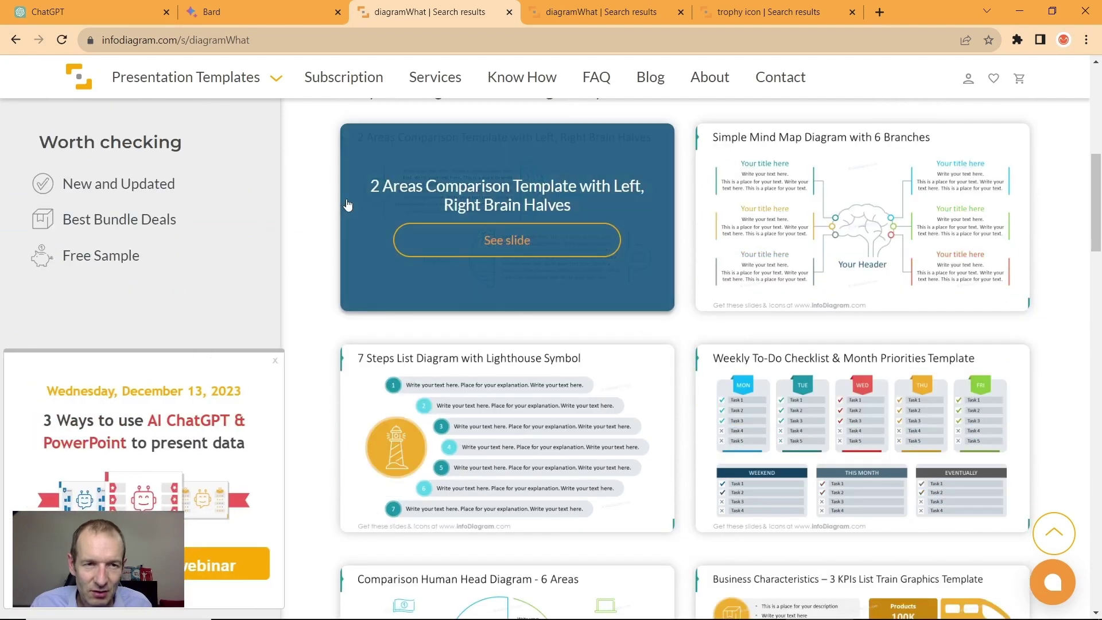
scroll(310, 212, up, 2)
Step: Filter the list templates to 3 elements and scroll through the results
click(432, 184)
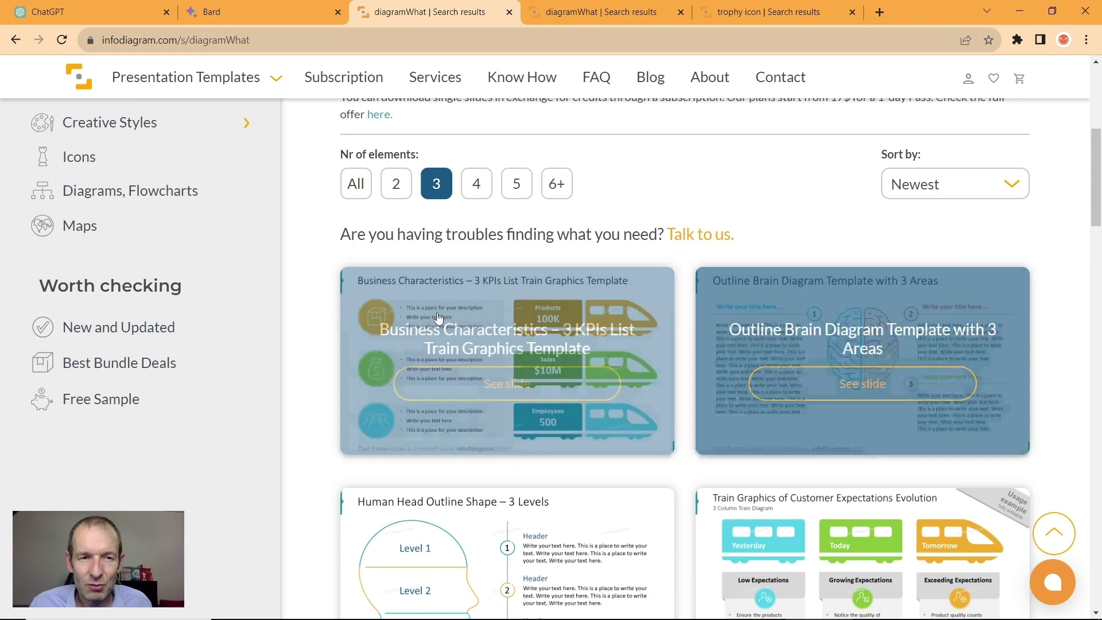
scroll(283, 362, down, 8)
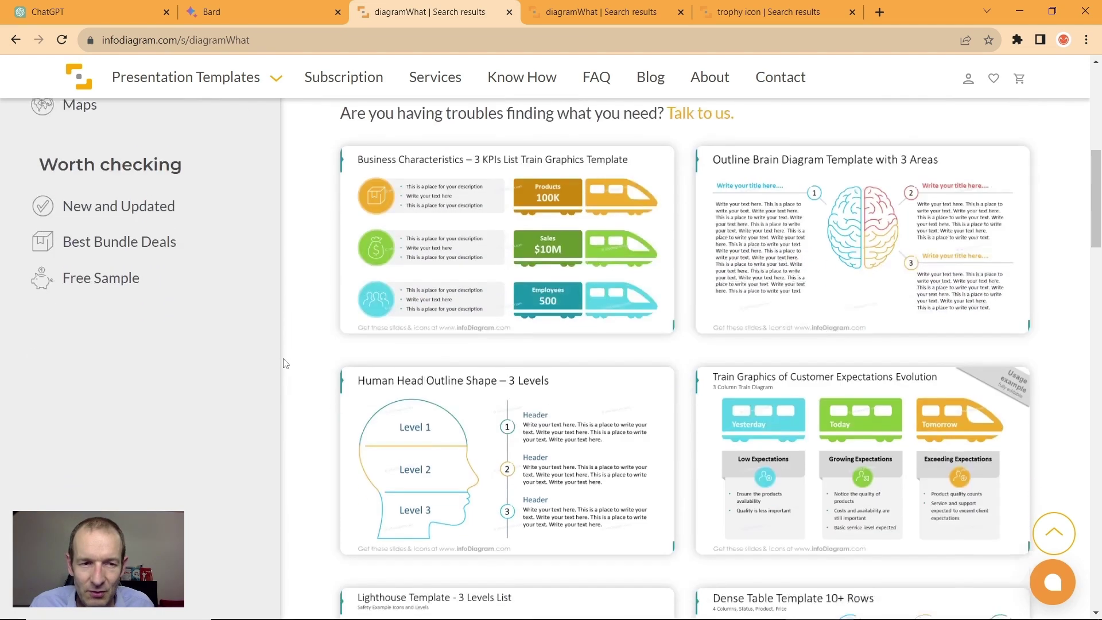
scroll(282, 362, down, 6)
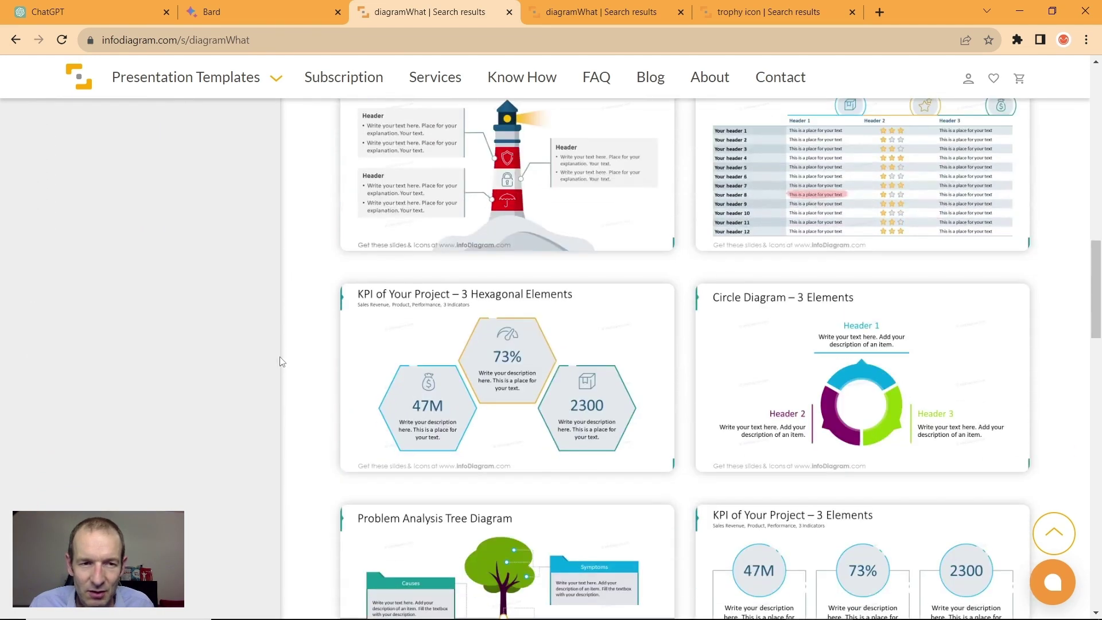
mouse_move(421, 238)
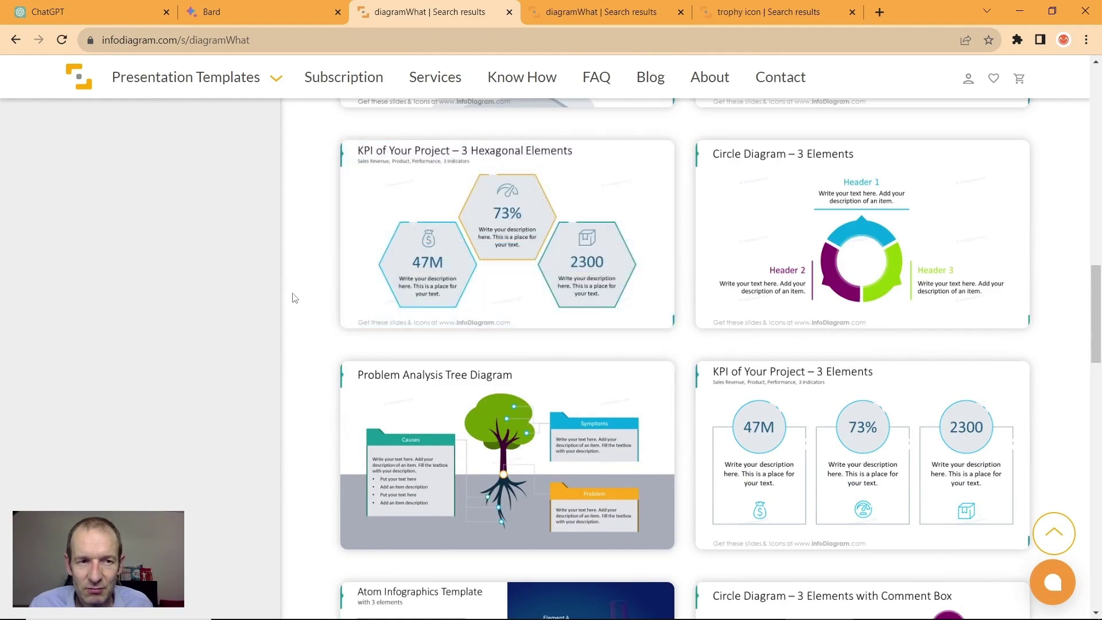
scroll(278, 345, down, 3)
scroll(273, 354, up, 20)
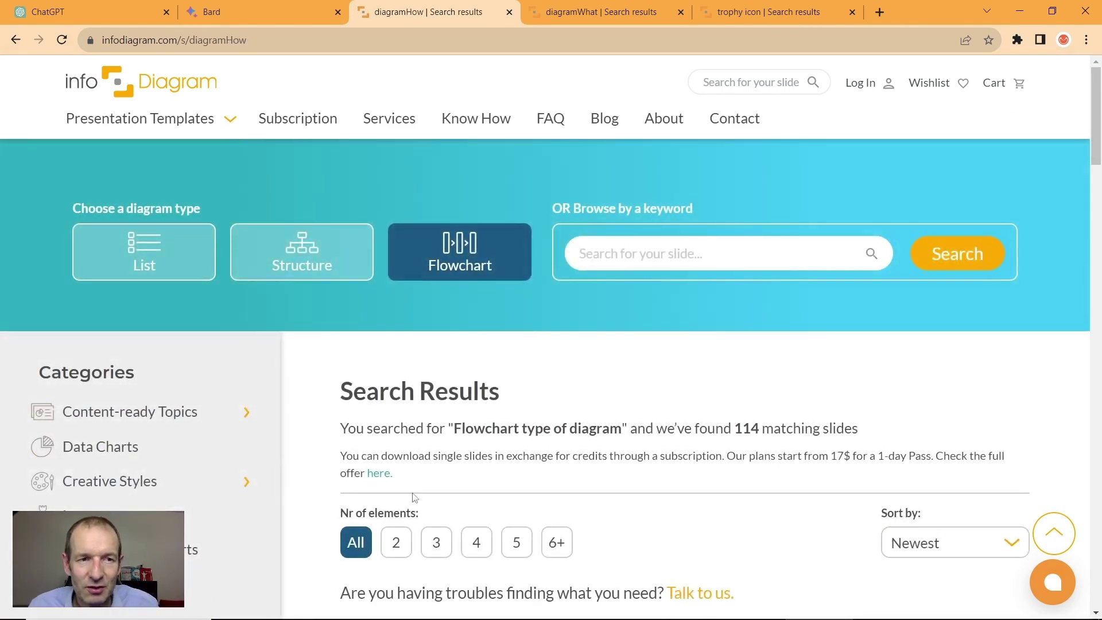
Step: Filter Flowchart results to 3 elements and browse templates like Railway Bridge gap analysis and fishbone
click(436, 542)
scroll(297, 452, down, 10)
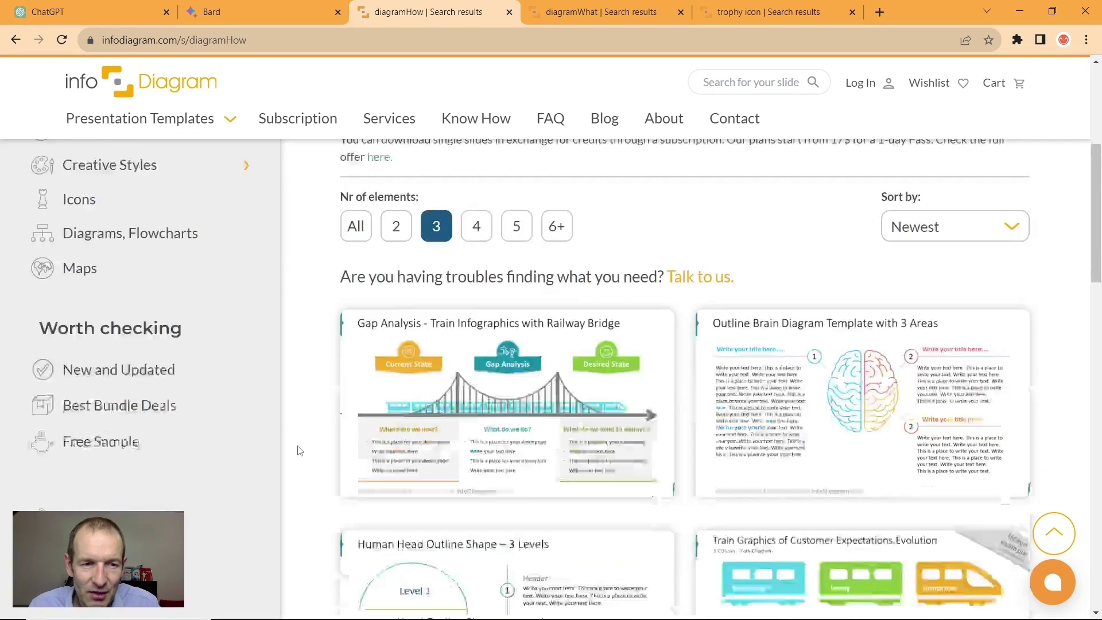
scroll(282, 458, down, 6)
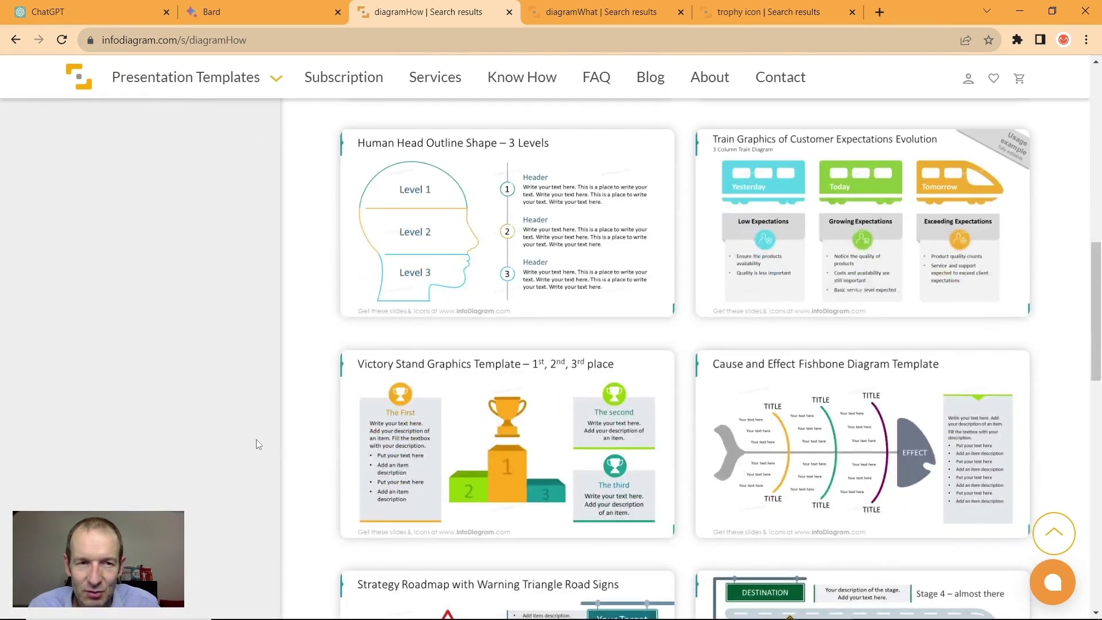
scroll(256, 456, down, 4)
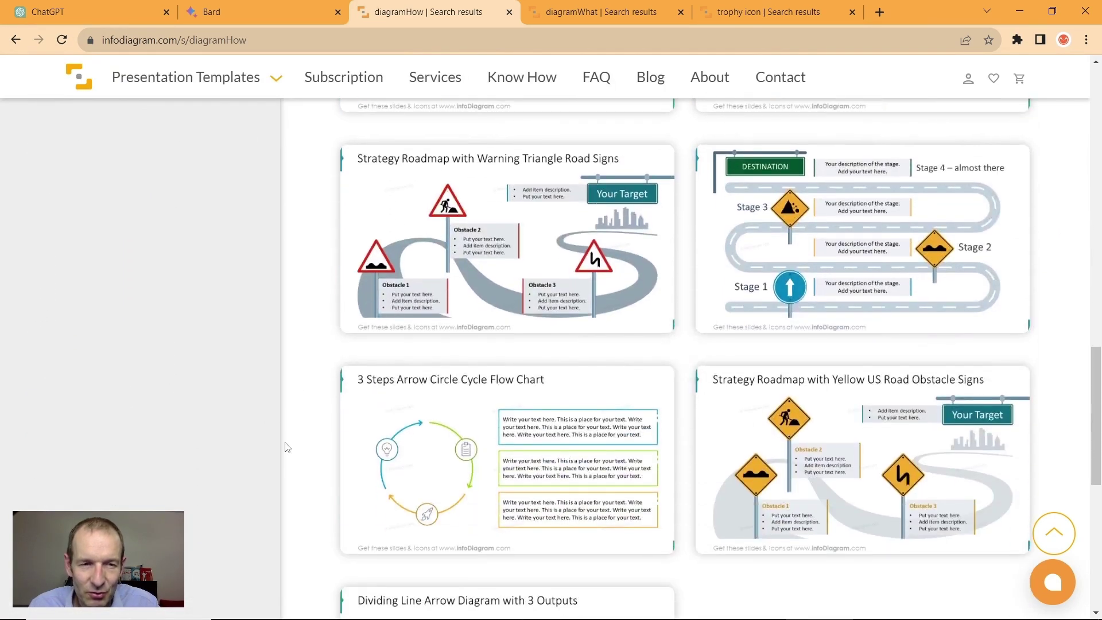